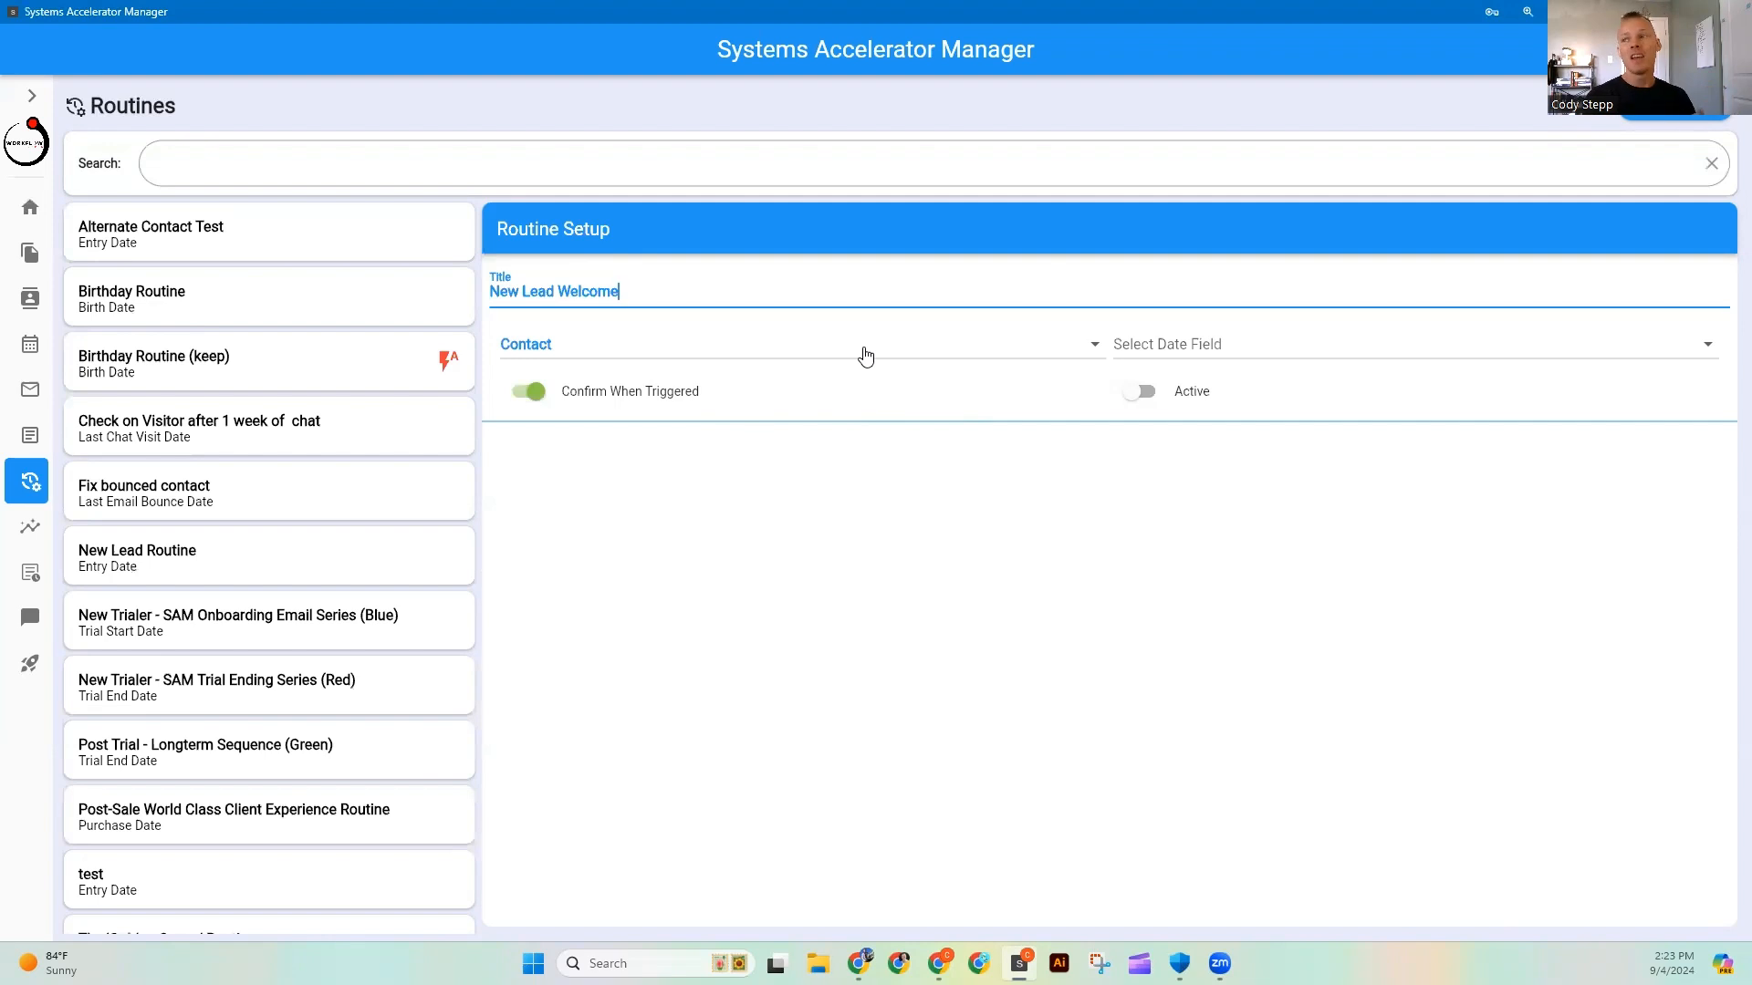
Step: Set the routine's date field to Entry Date and add a routine activity titled "New Lead Welcome"
{"action": "left_click", "coordinate": [1234, 346]}
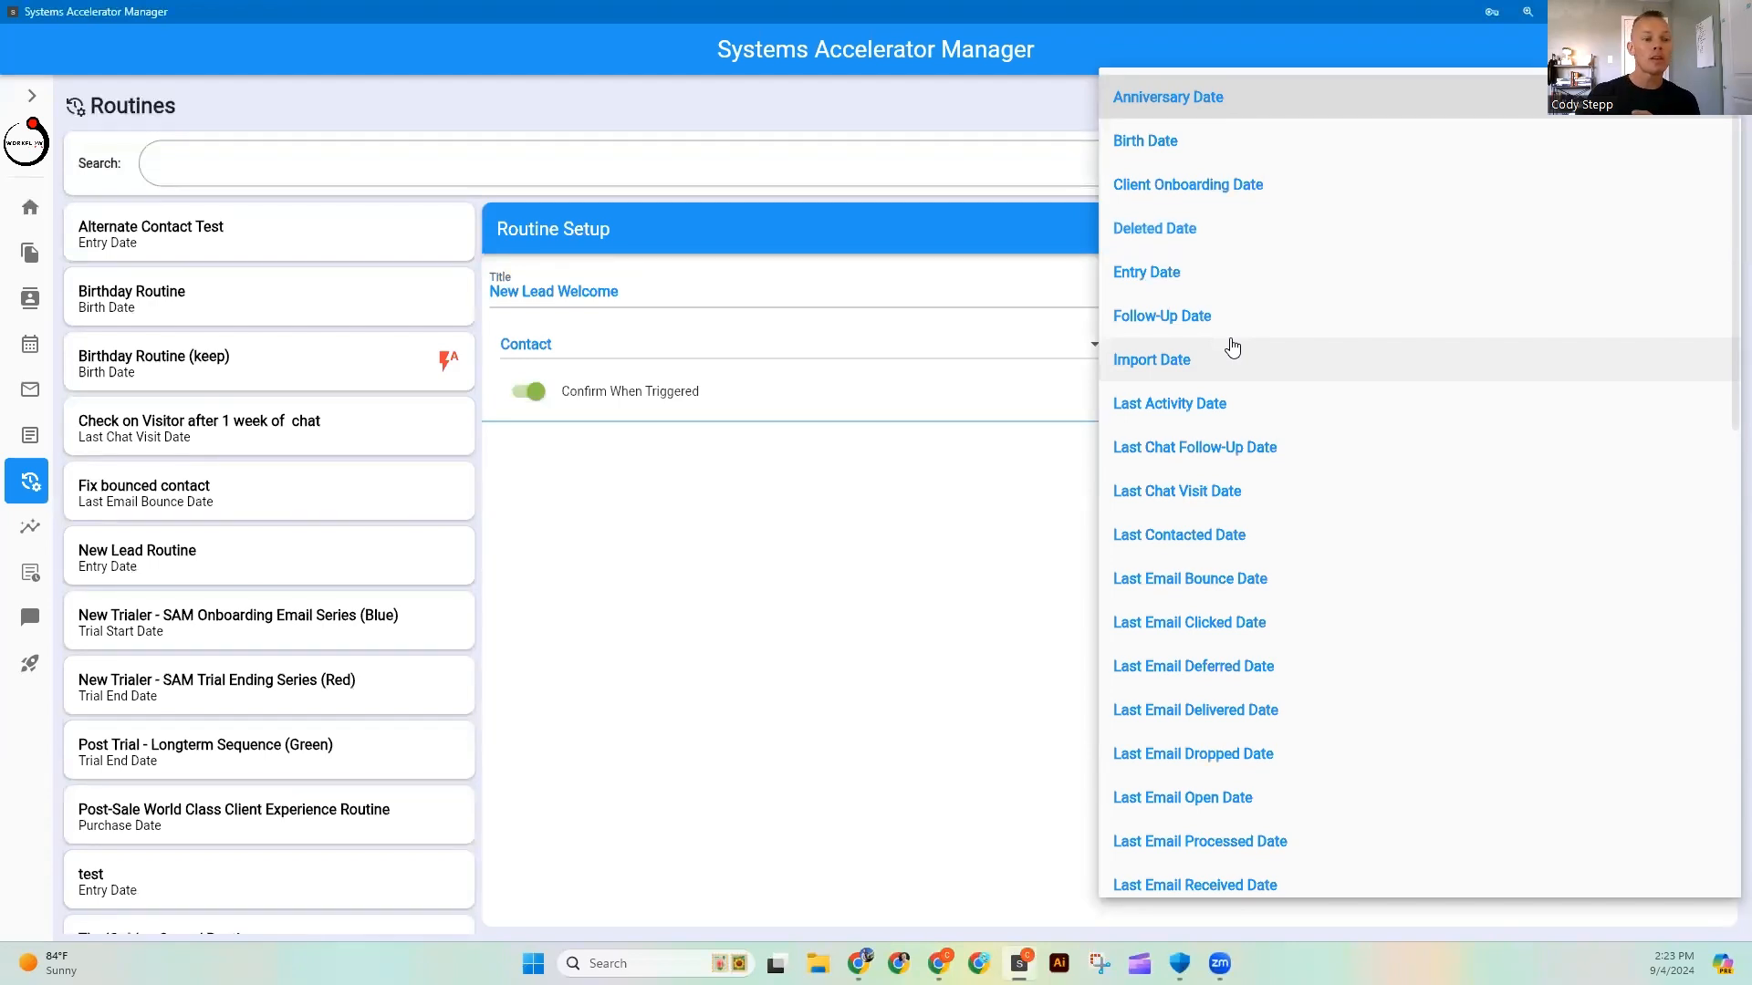
{"action": "left_click", "coordinate": [1189, 270]}
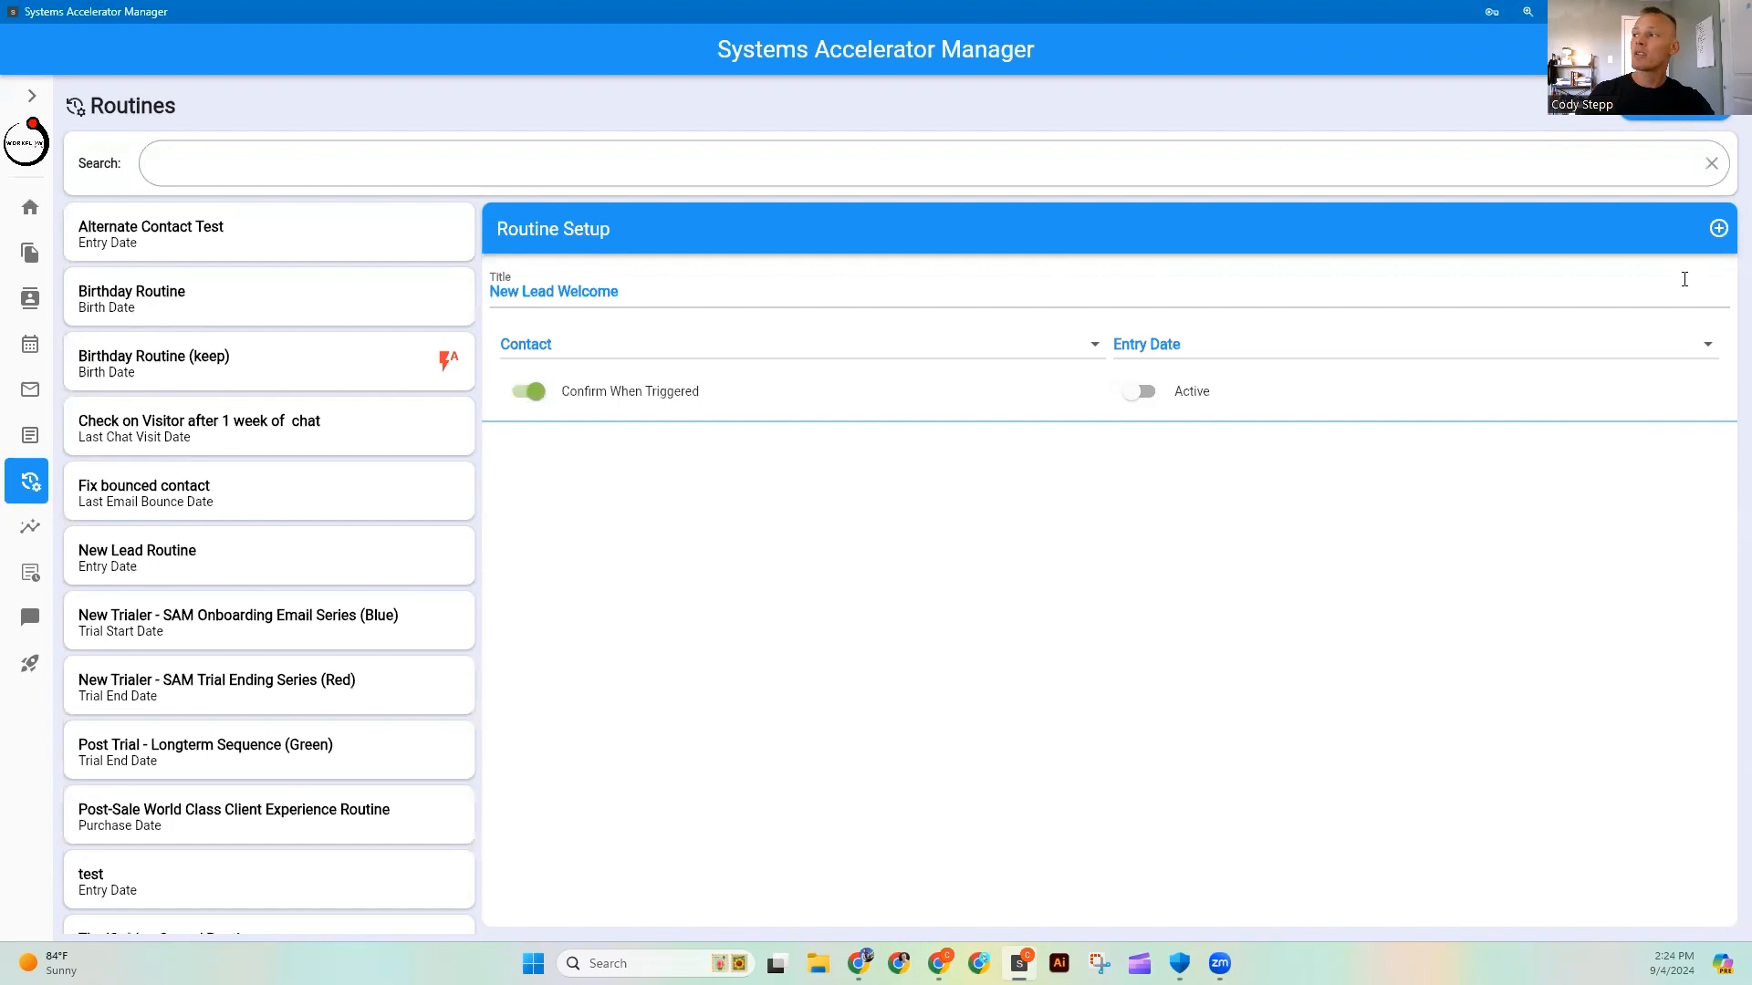
{"action": "left_click", "coordinate": [1718, 230]}
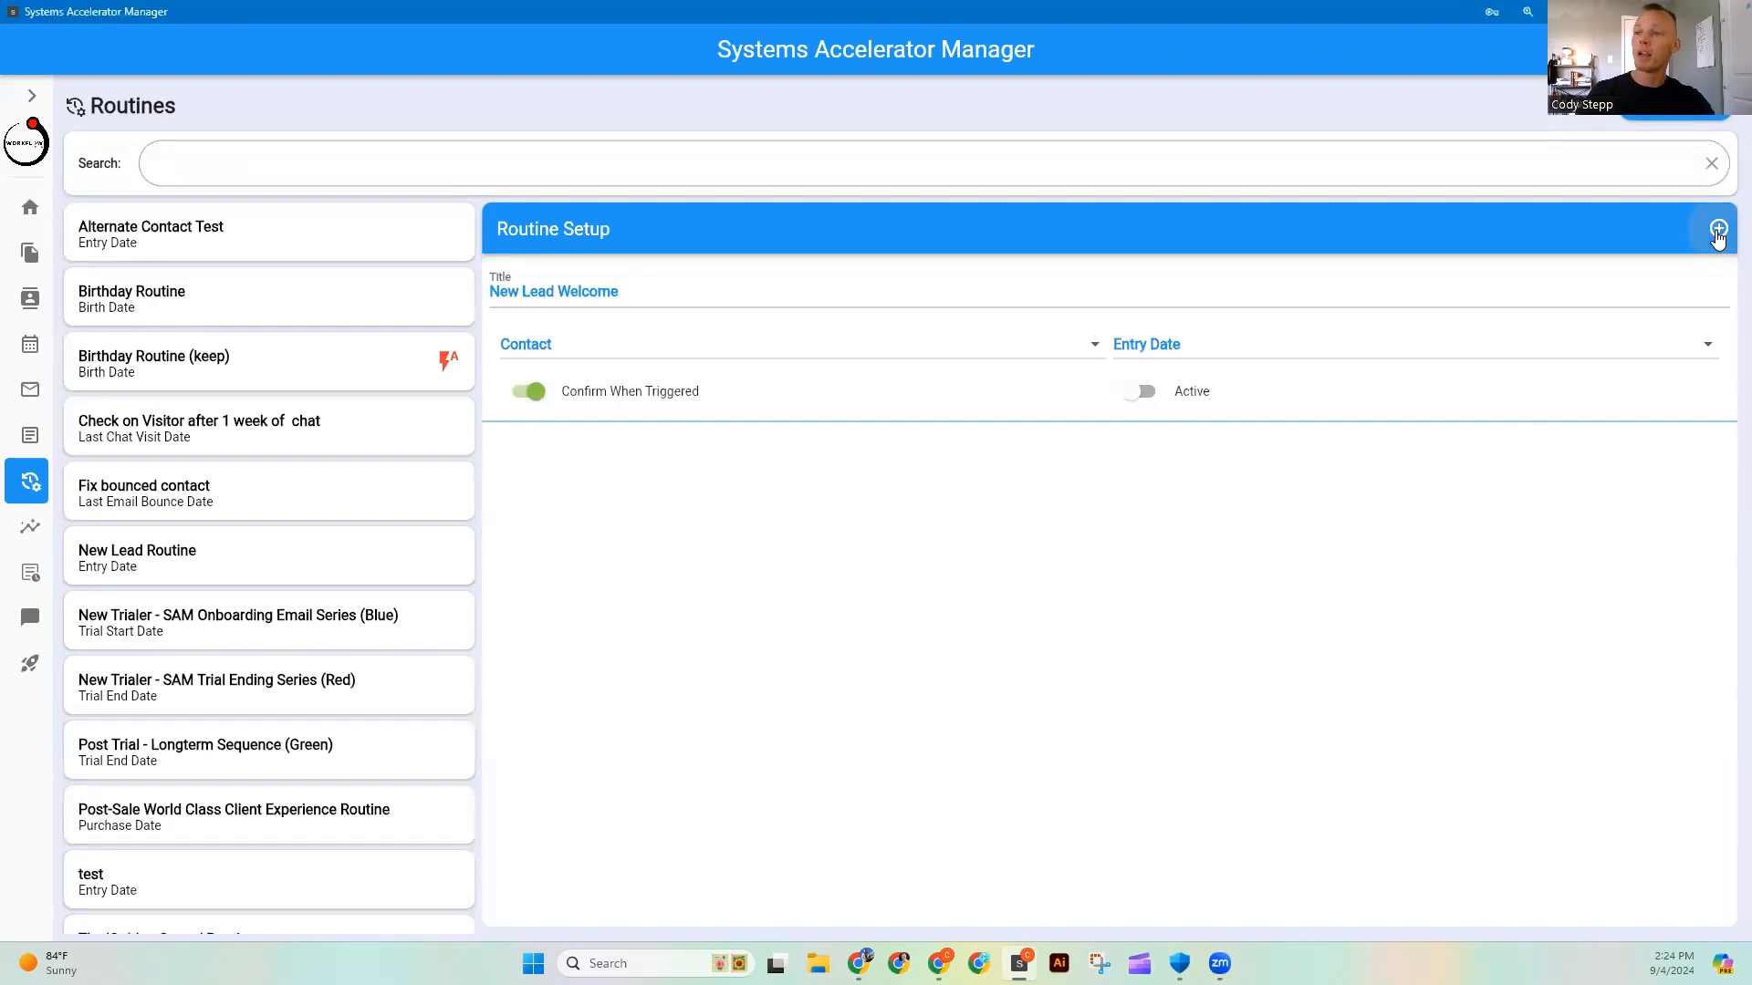
{"action": "left_click", "coordinate": [104, 251]}
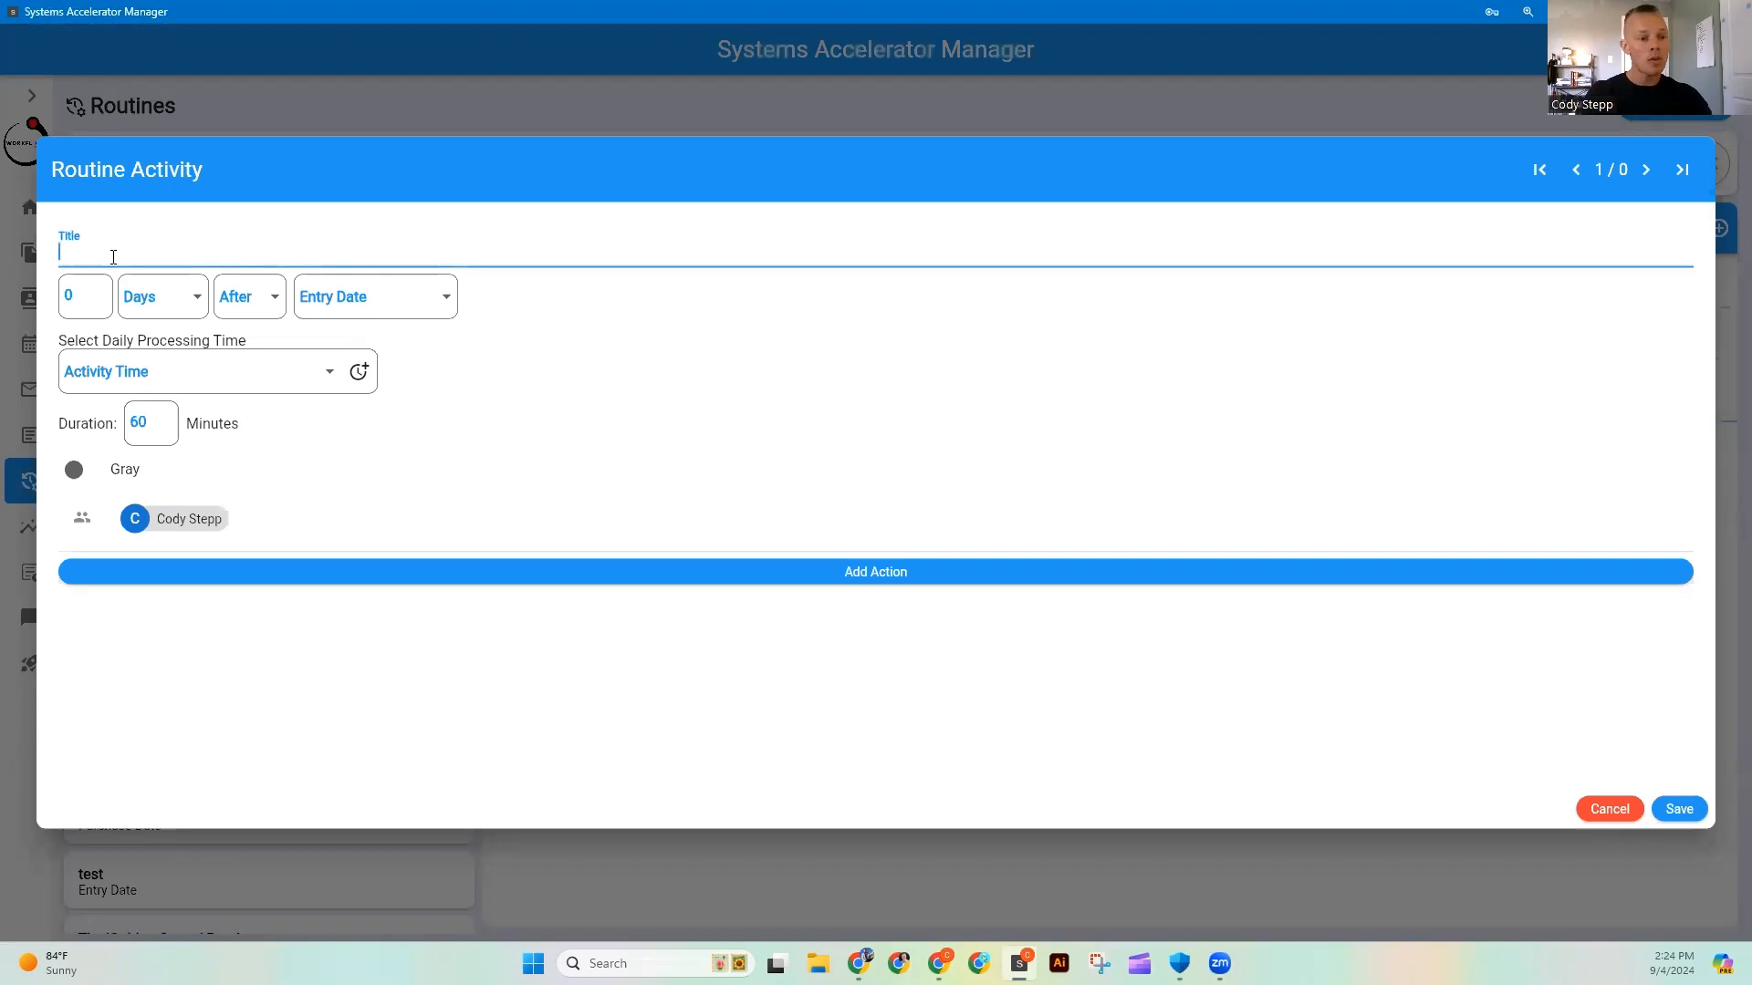
{"action": "type", "text": "New Lead Welcome"}
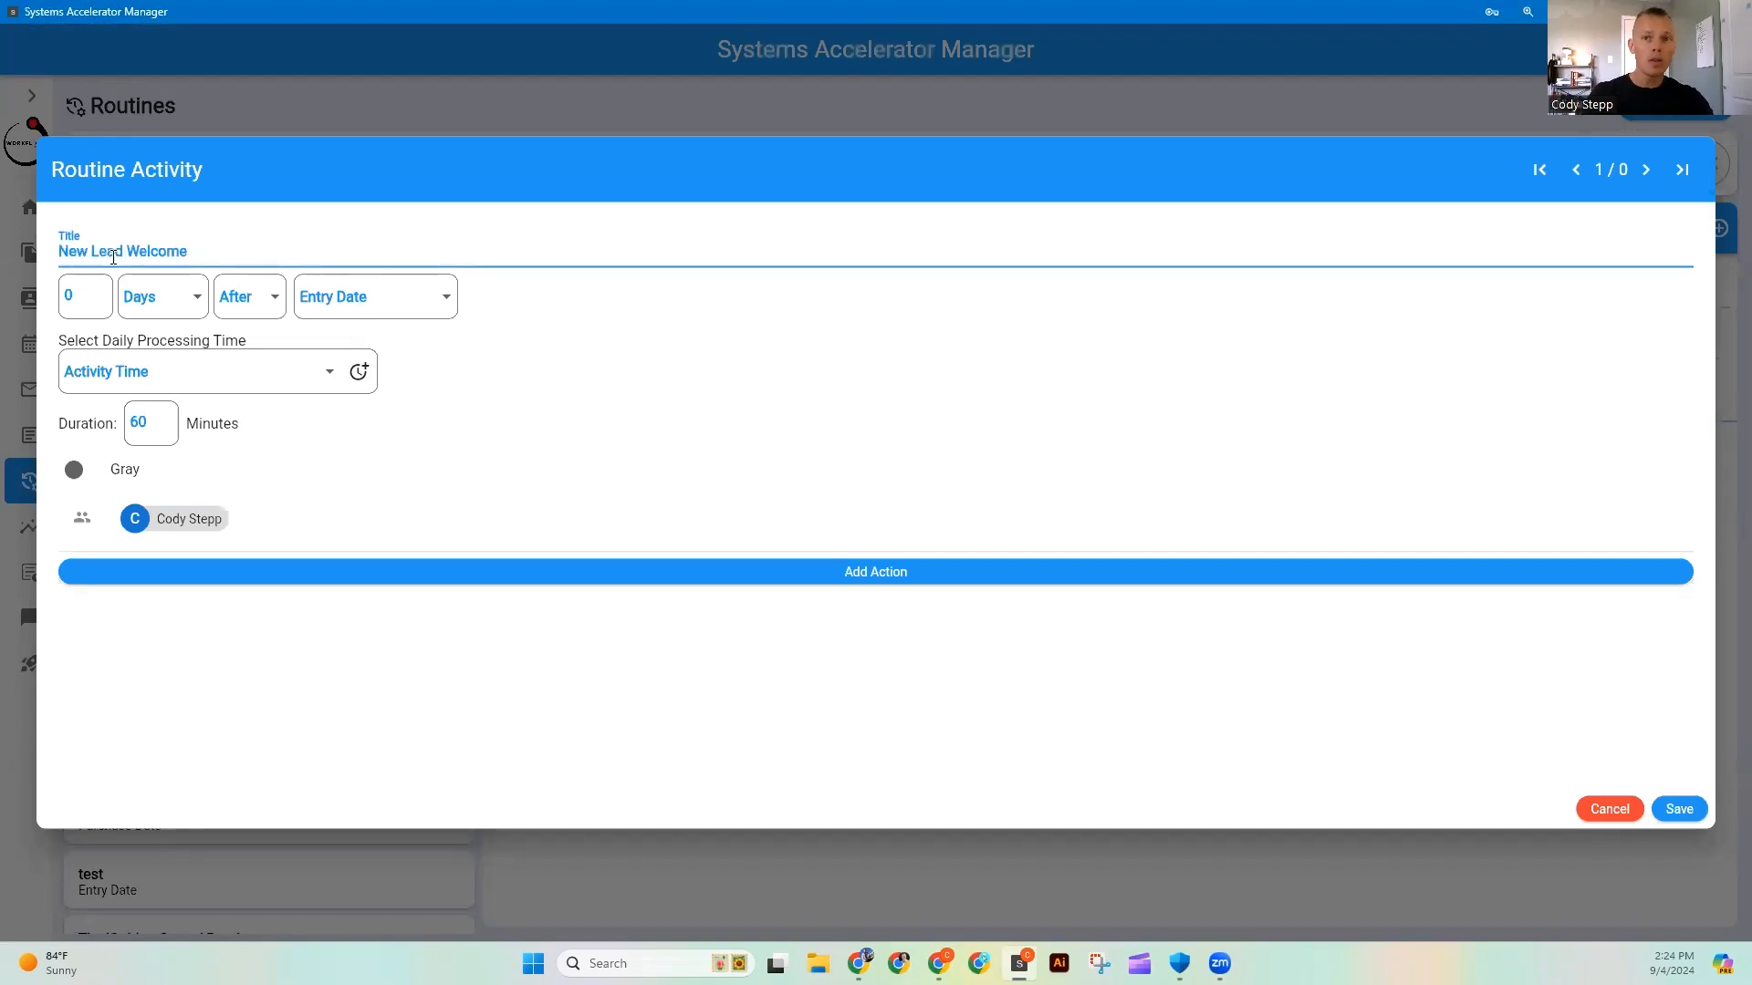
Step: Review the activity's timing choices: offset unit, before or after, reference date and daily processing time
{"action": "left_click", "coordinate": [81, 298]}
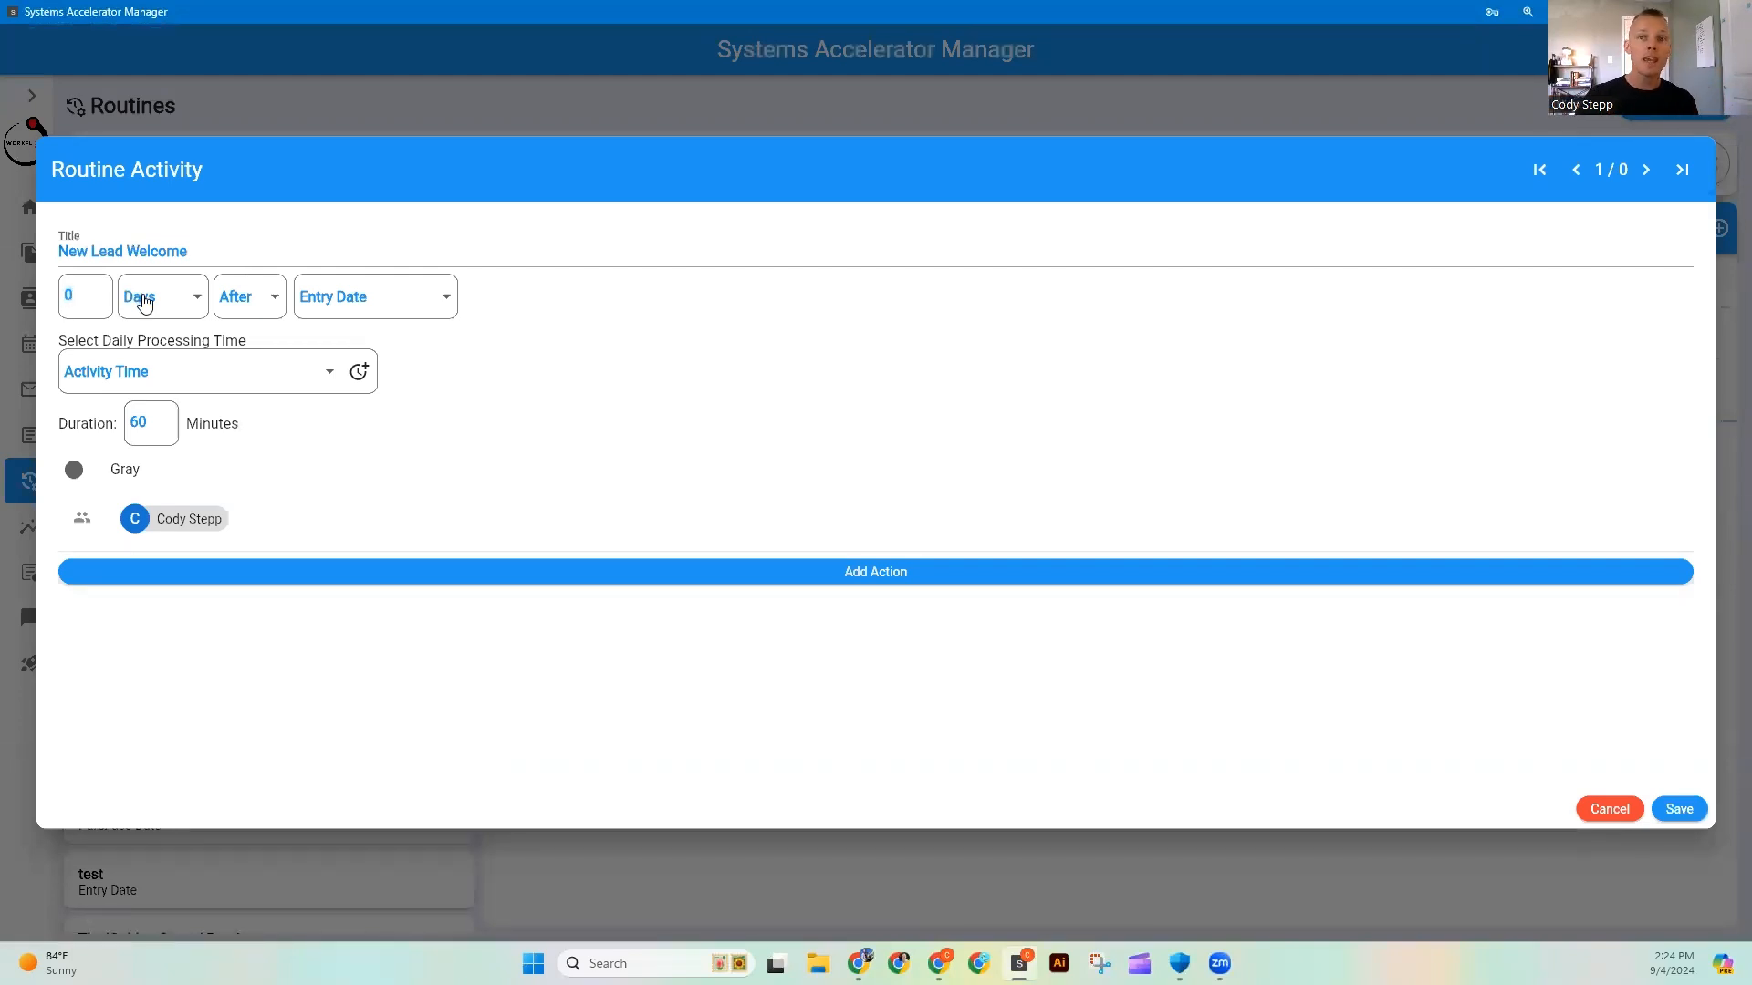
{"action": "left_click", "coordinate": [142, 299]}
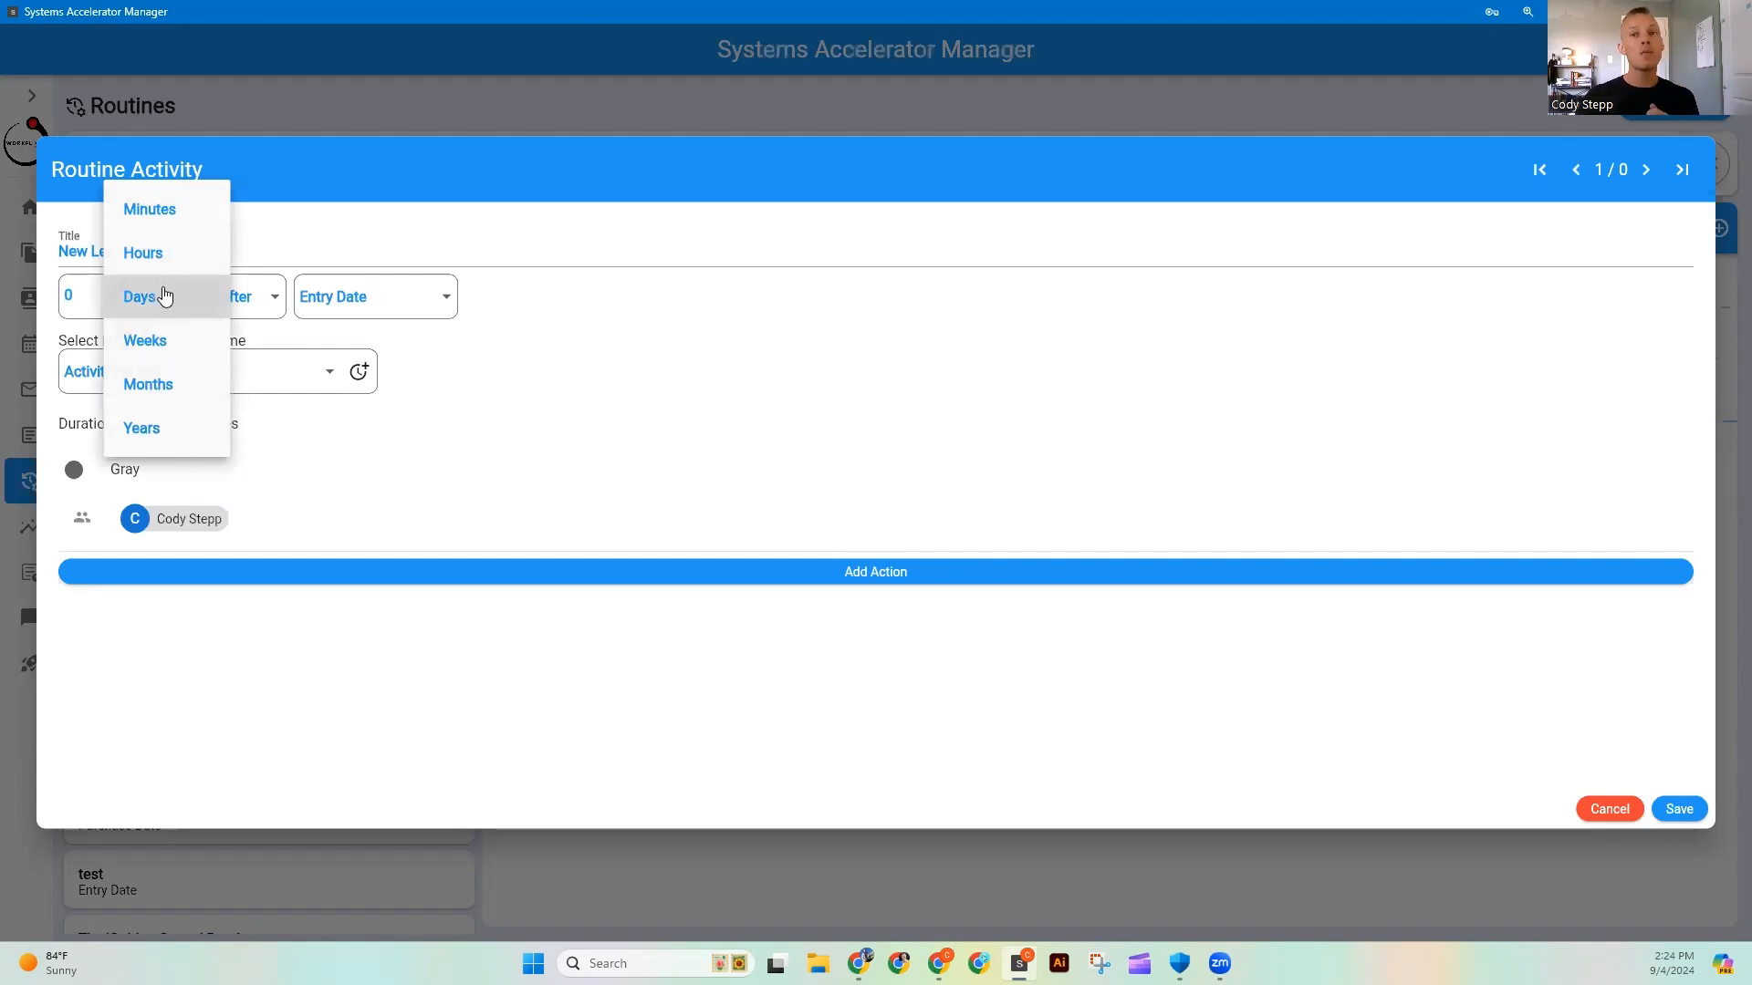
{"action": "left_click", "coordinate": [259, 303]}
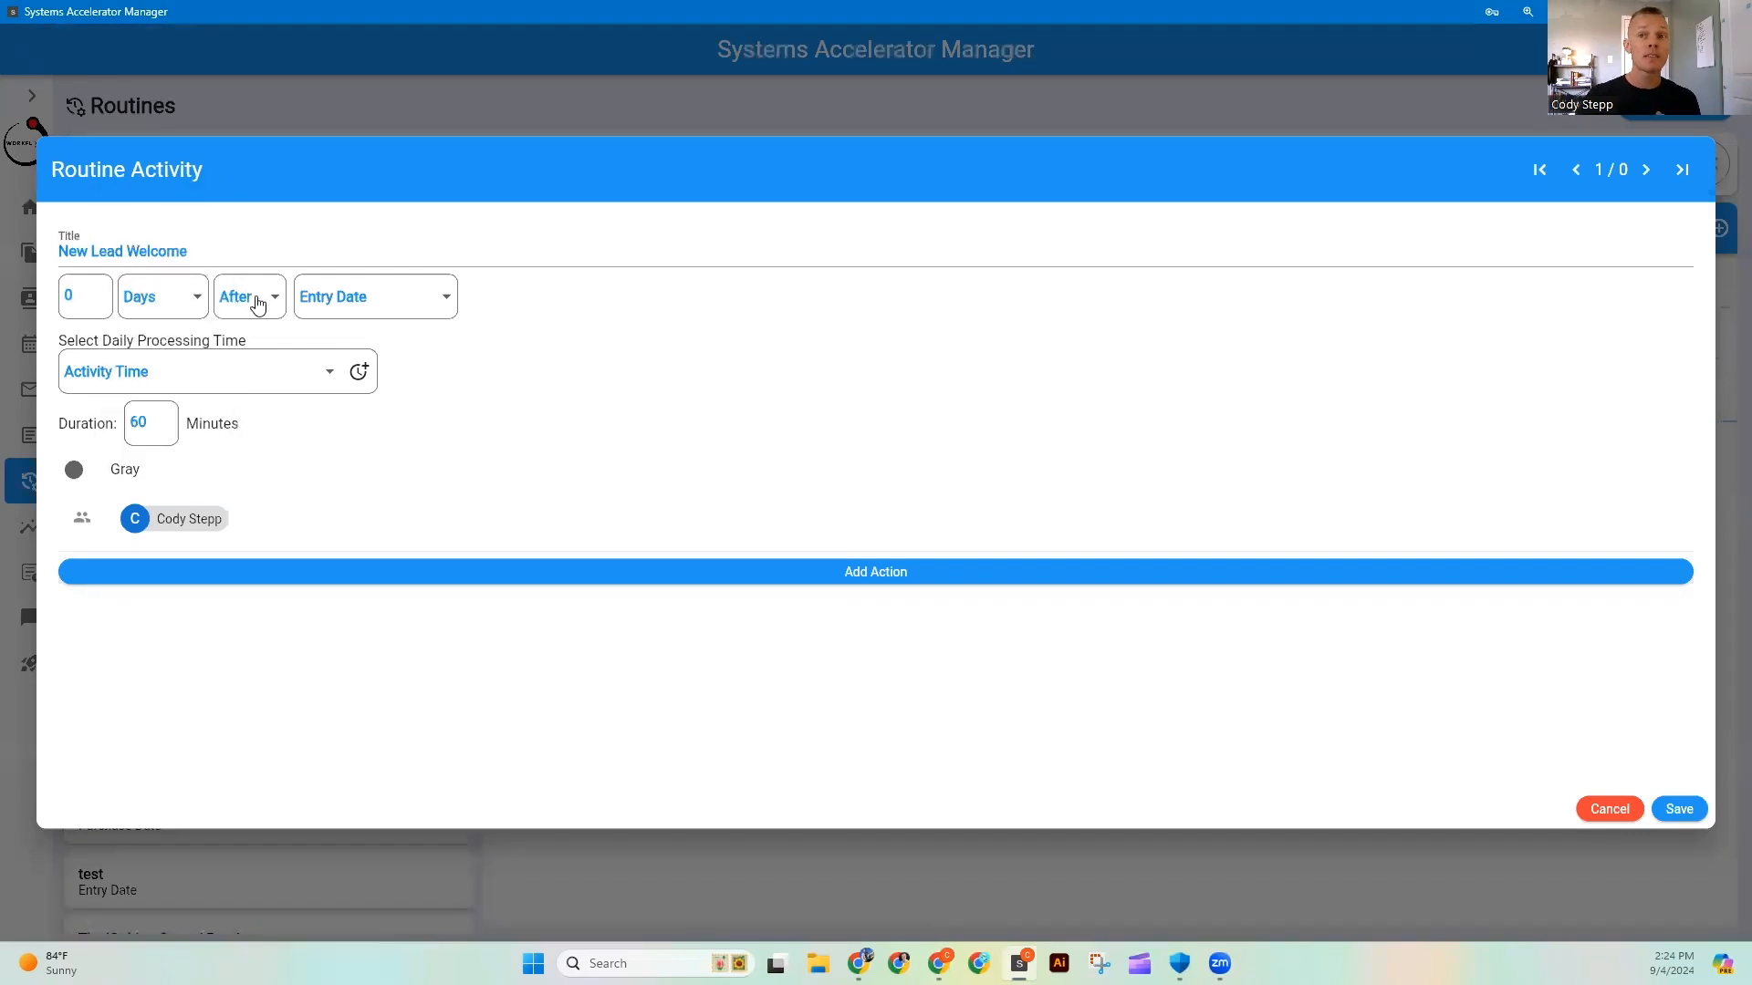
{"action": "left_click", "coordinate": [257, 304]}
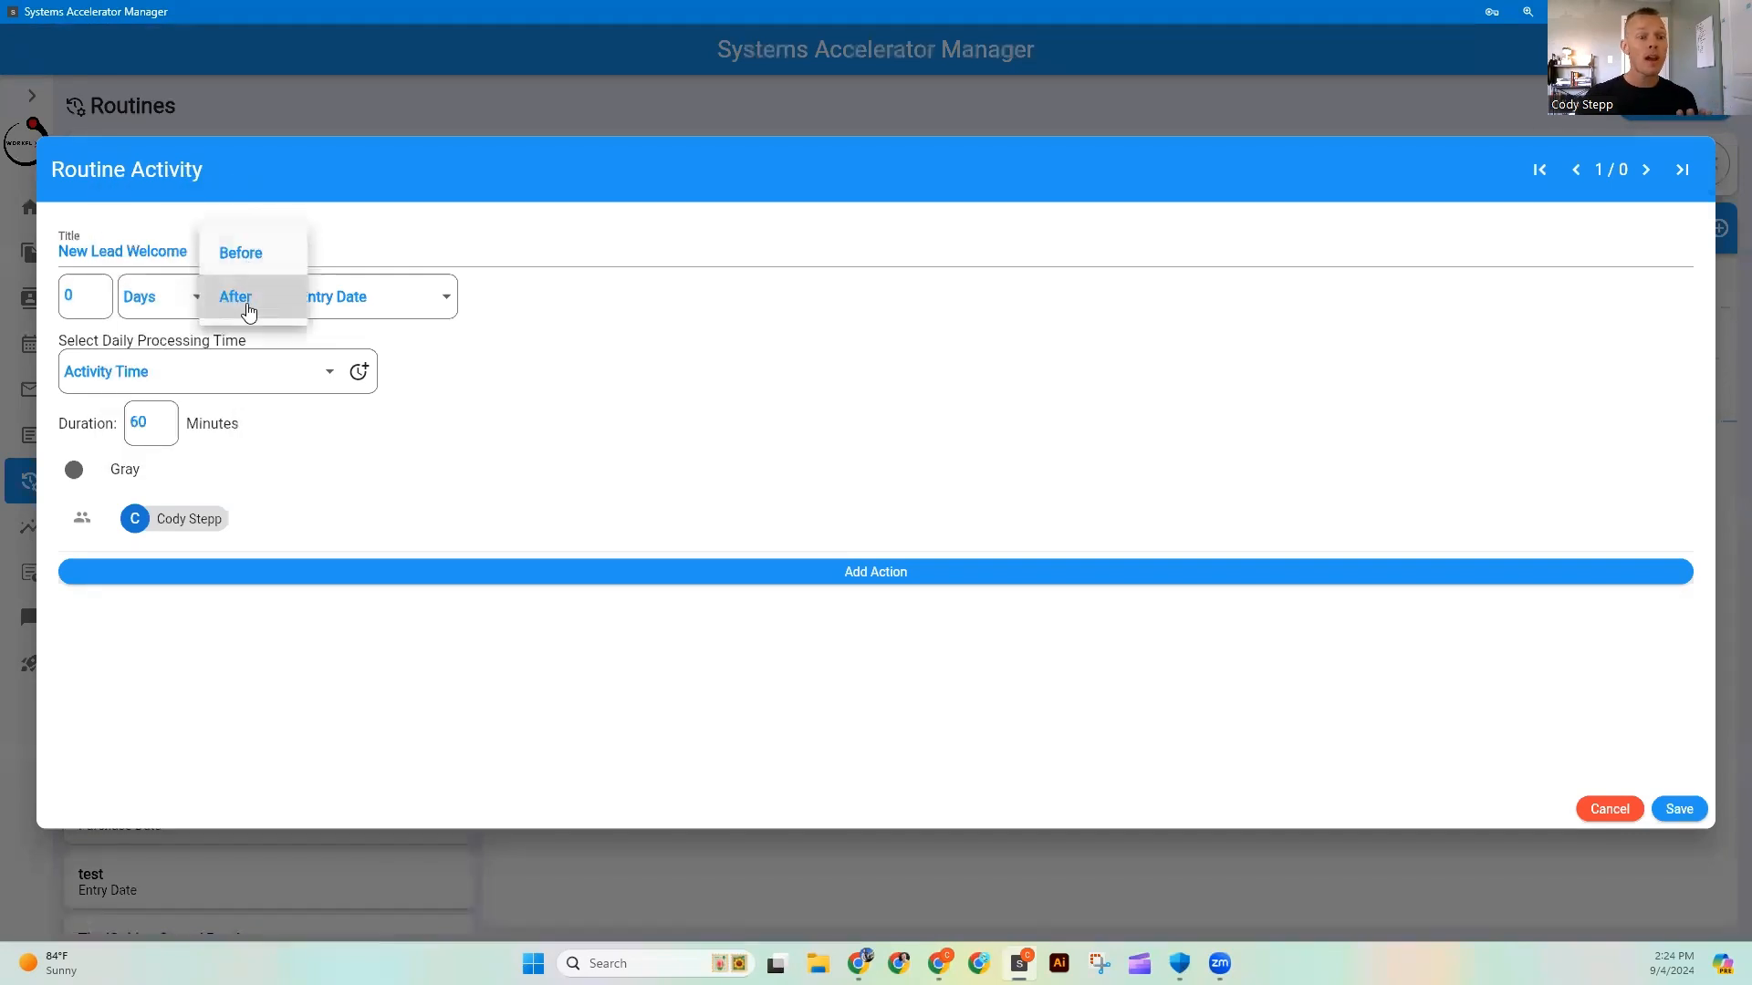
{"action": "left_click", "coordinate": [248, 310]}
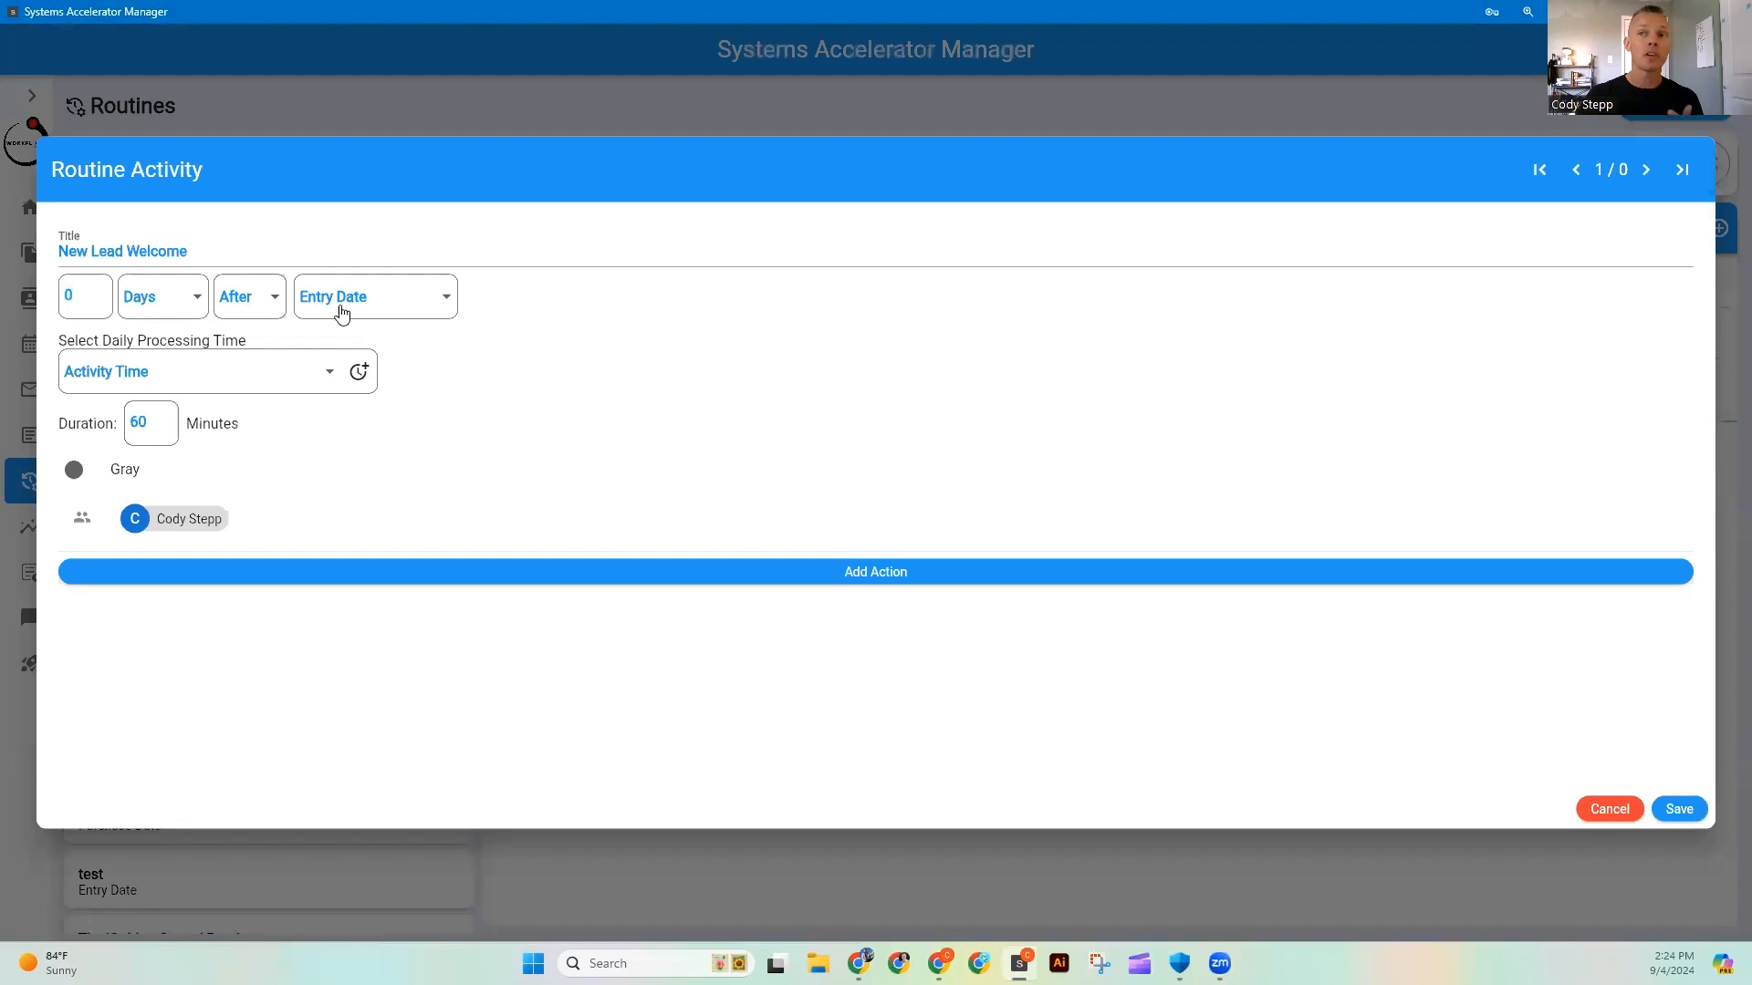
{"action": "left_click", "coordinate": [385, 300]}
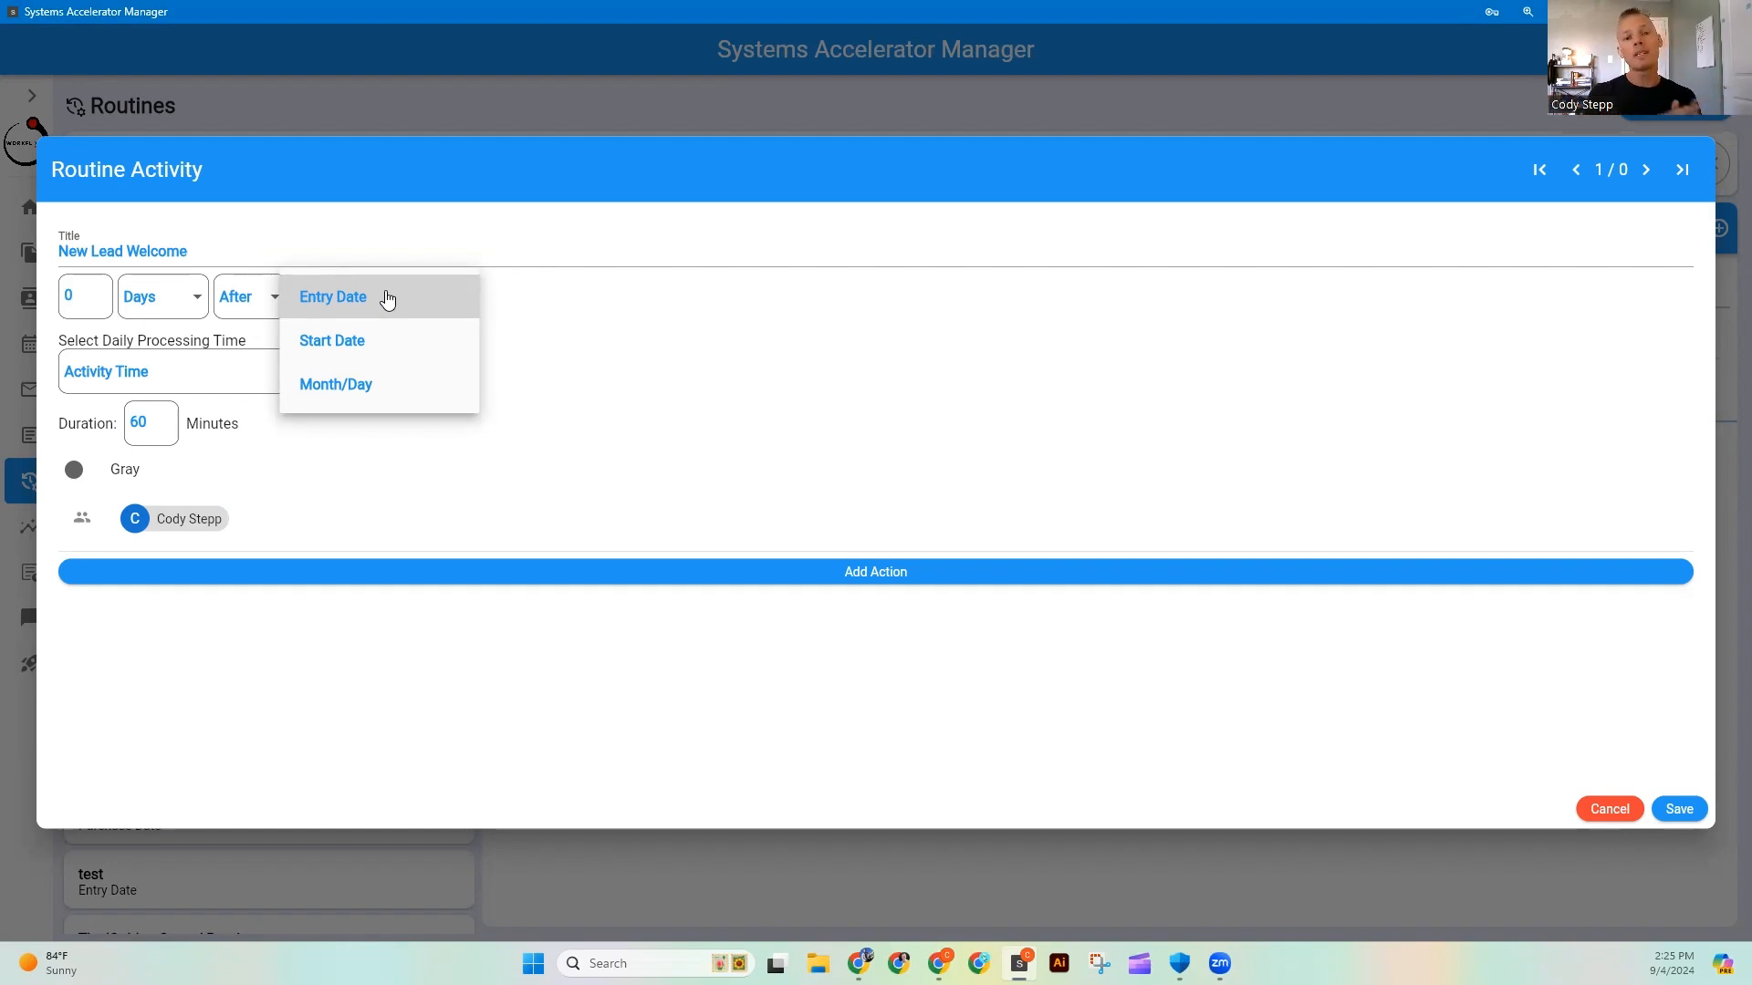
{"action": "left_click", "coordinate": [642, 392]}
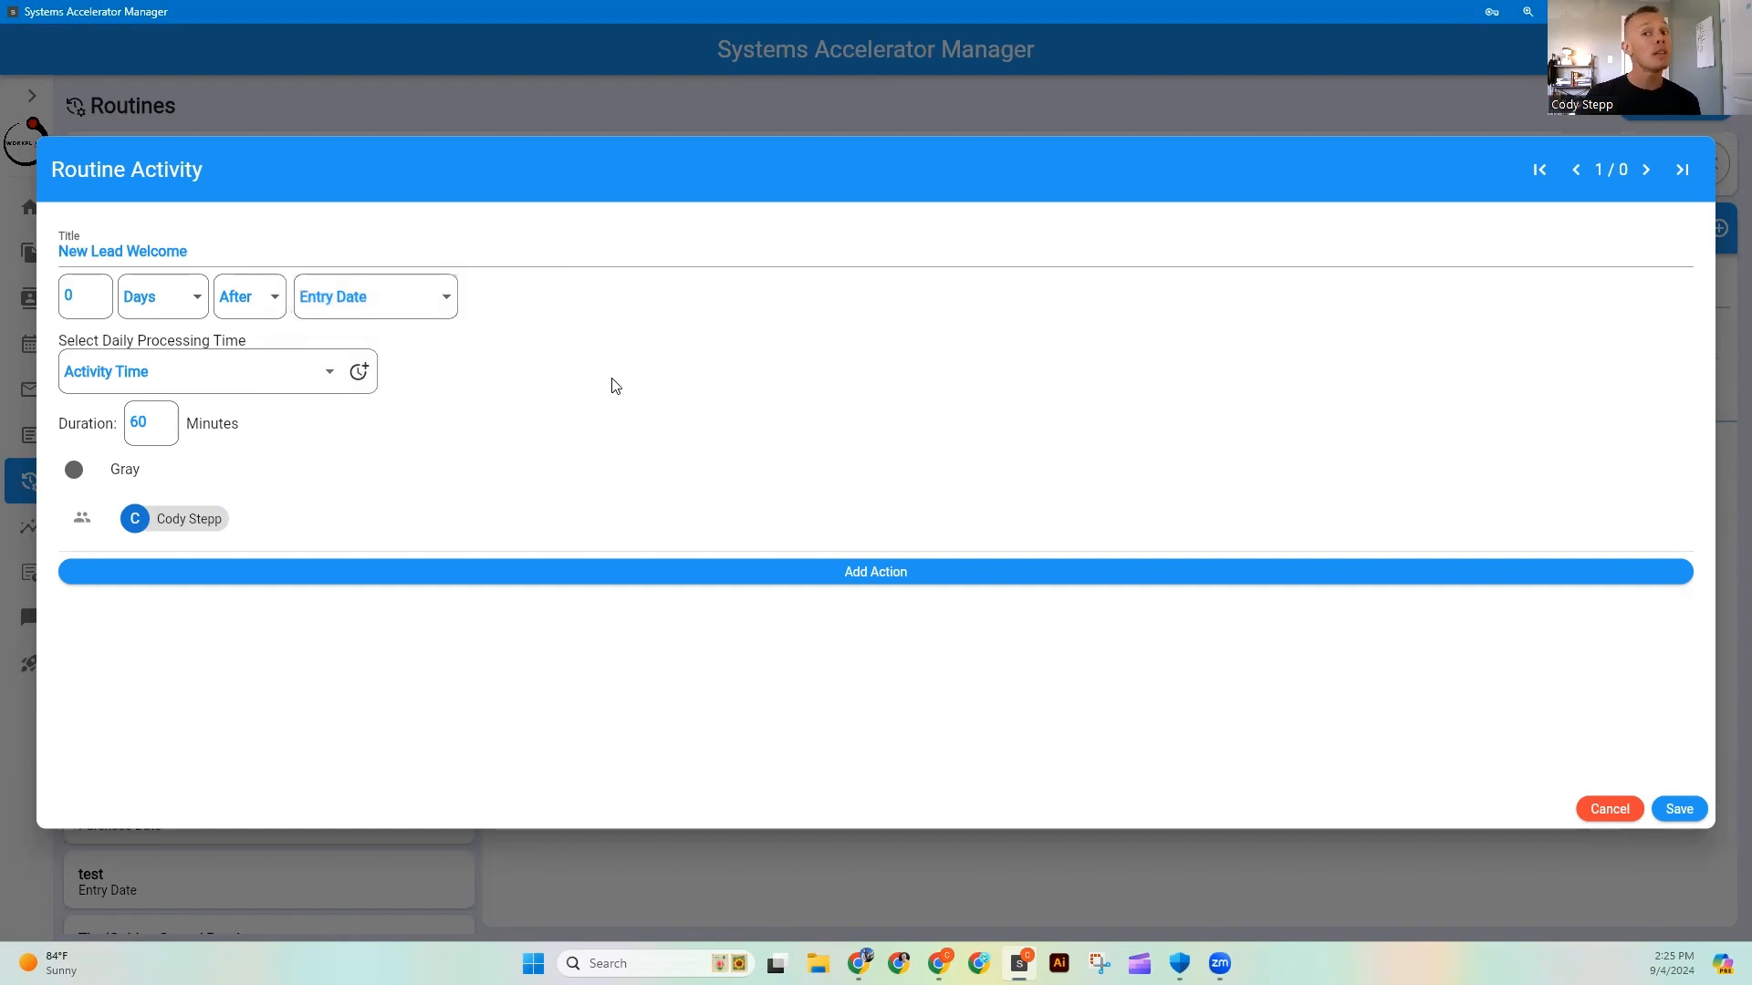
{"action": "left_click", "coordinate": [322, 382]}
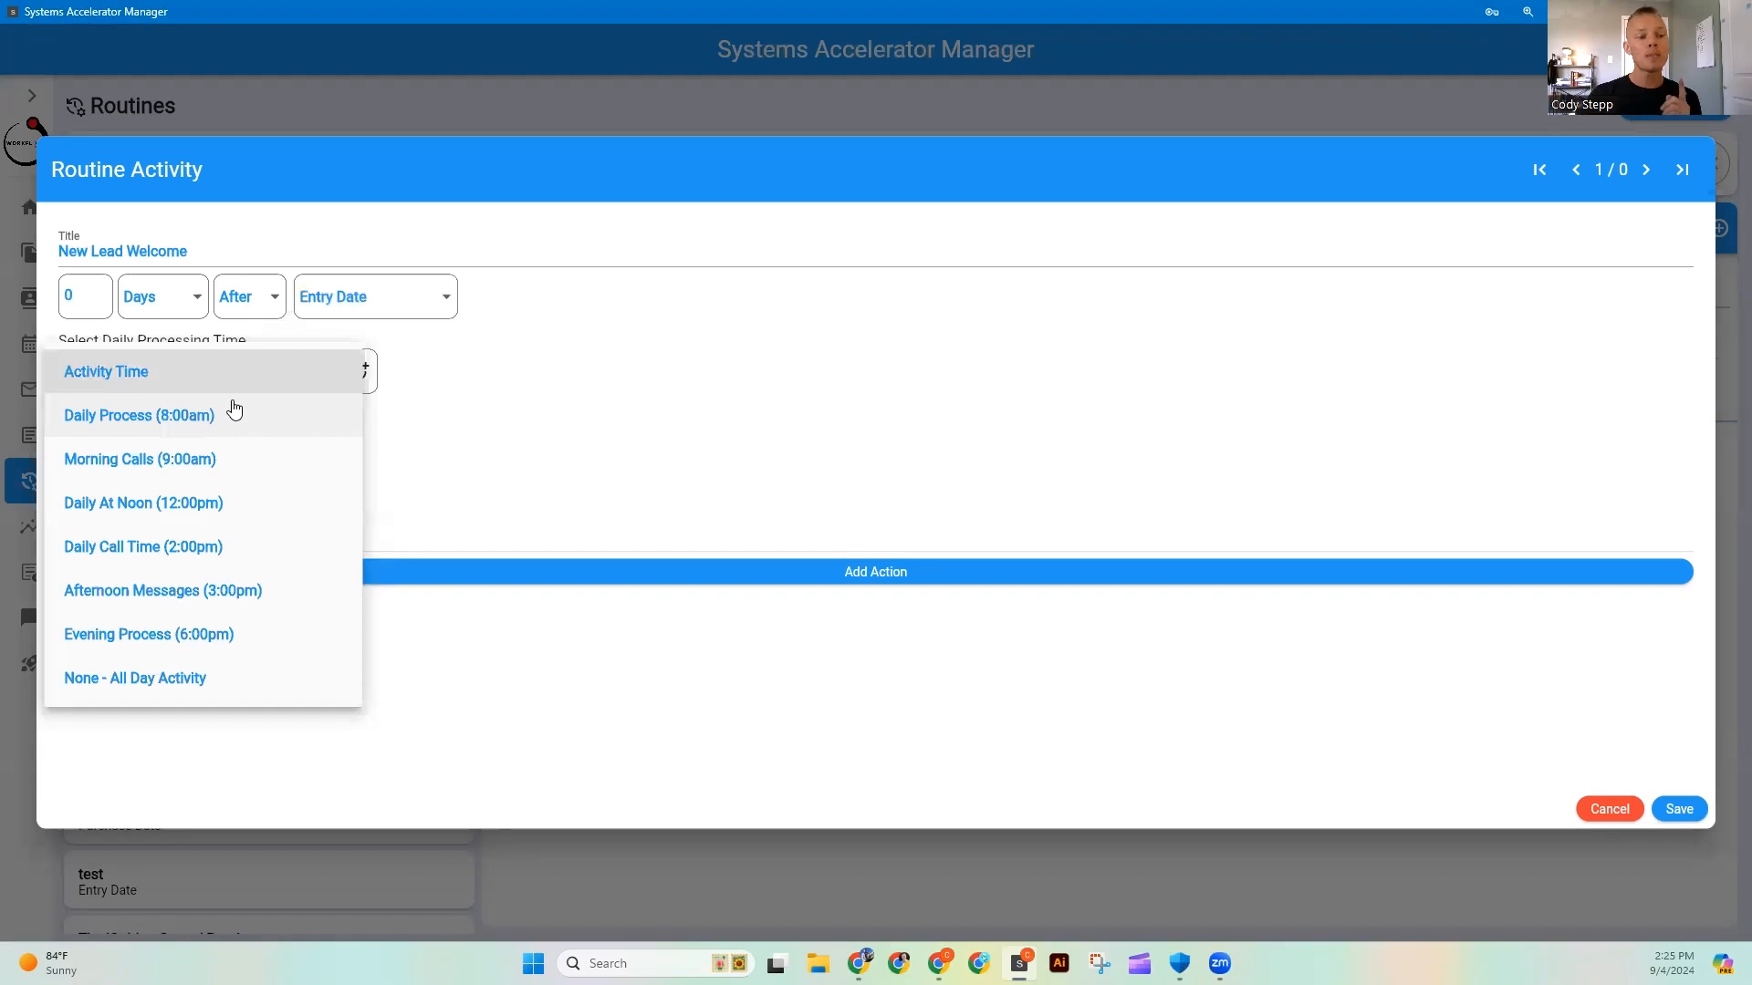
{"action": "left_click", "coordinate": [215, 376]}
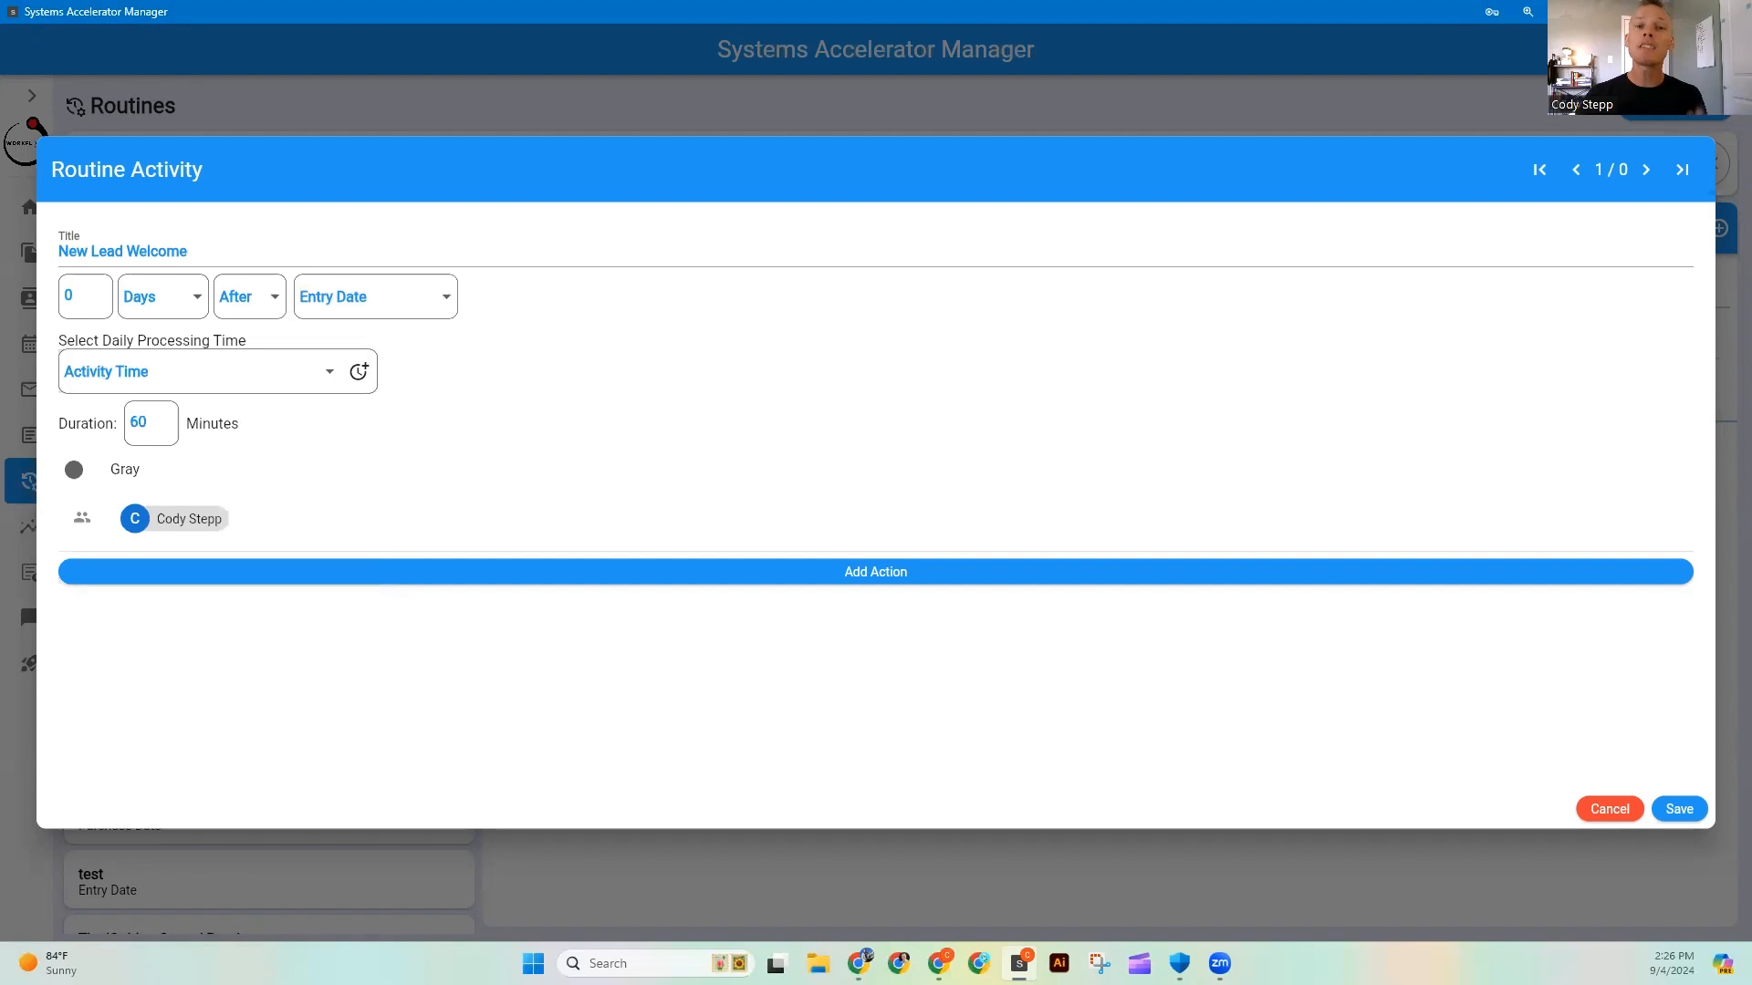
Step: Set the activity's duration to 15 minutes and its color to Green
{"action": "left_click_drag", "start_coordinate": [146, 422], "coordinate": [114, 429]}
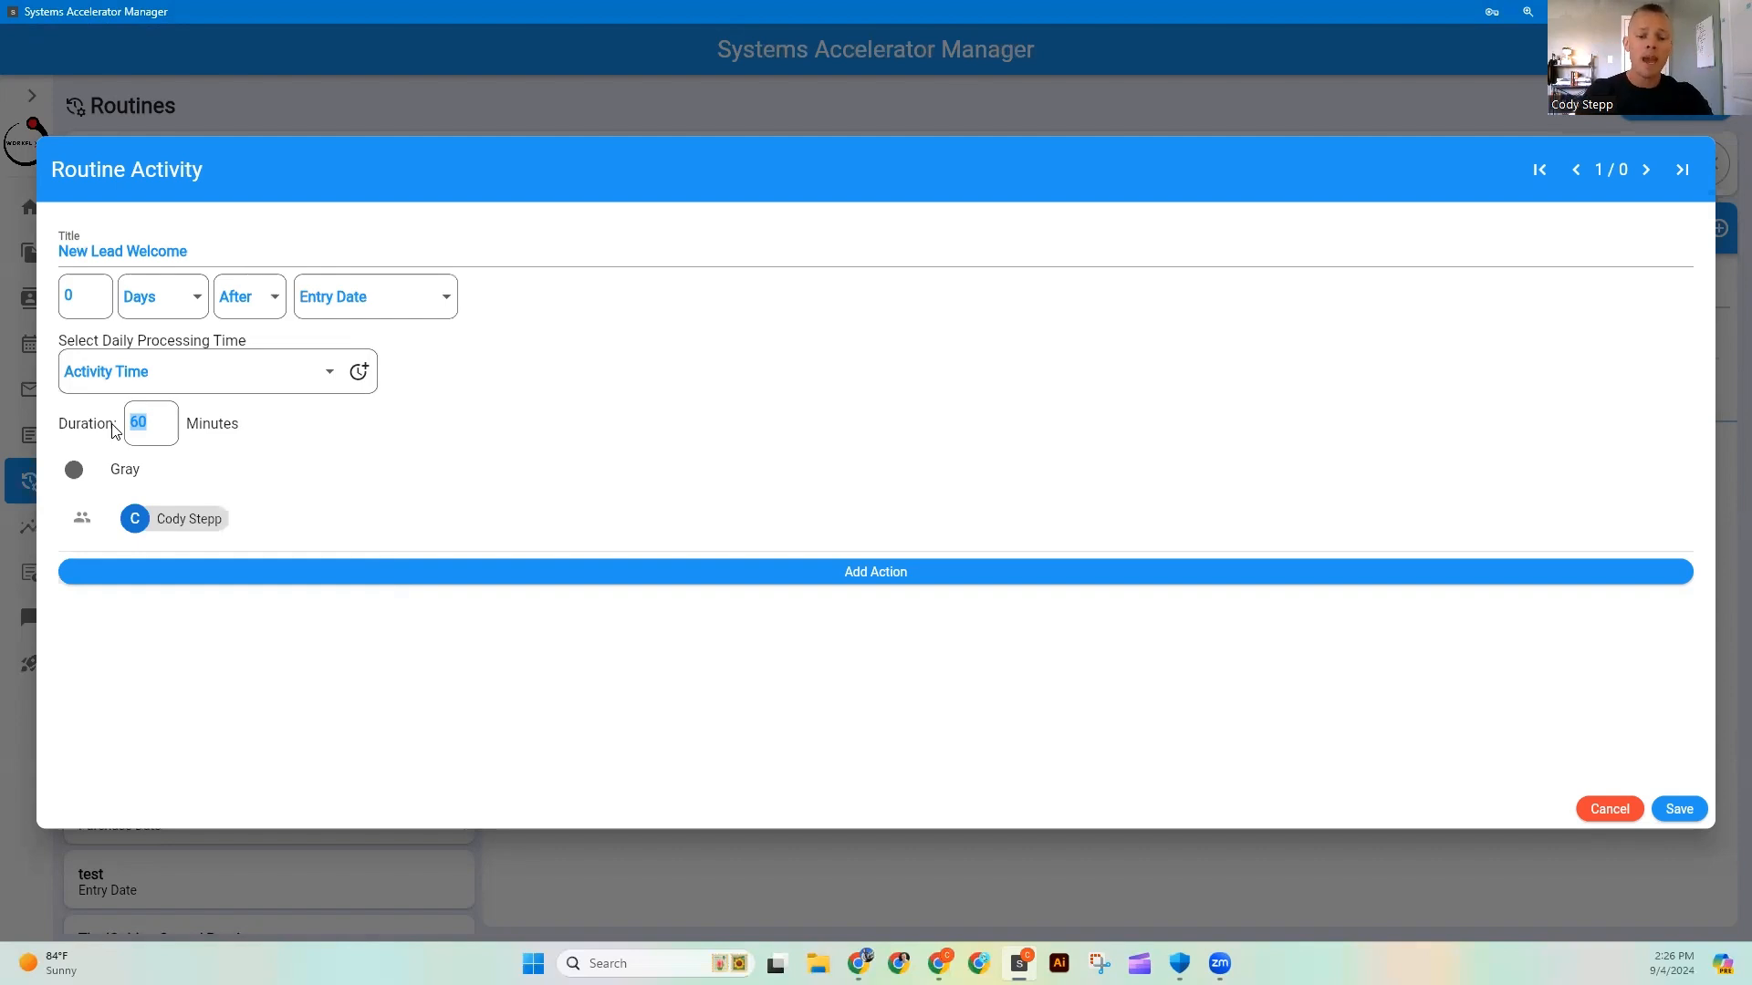
{"action": "type", "text": "15"}
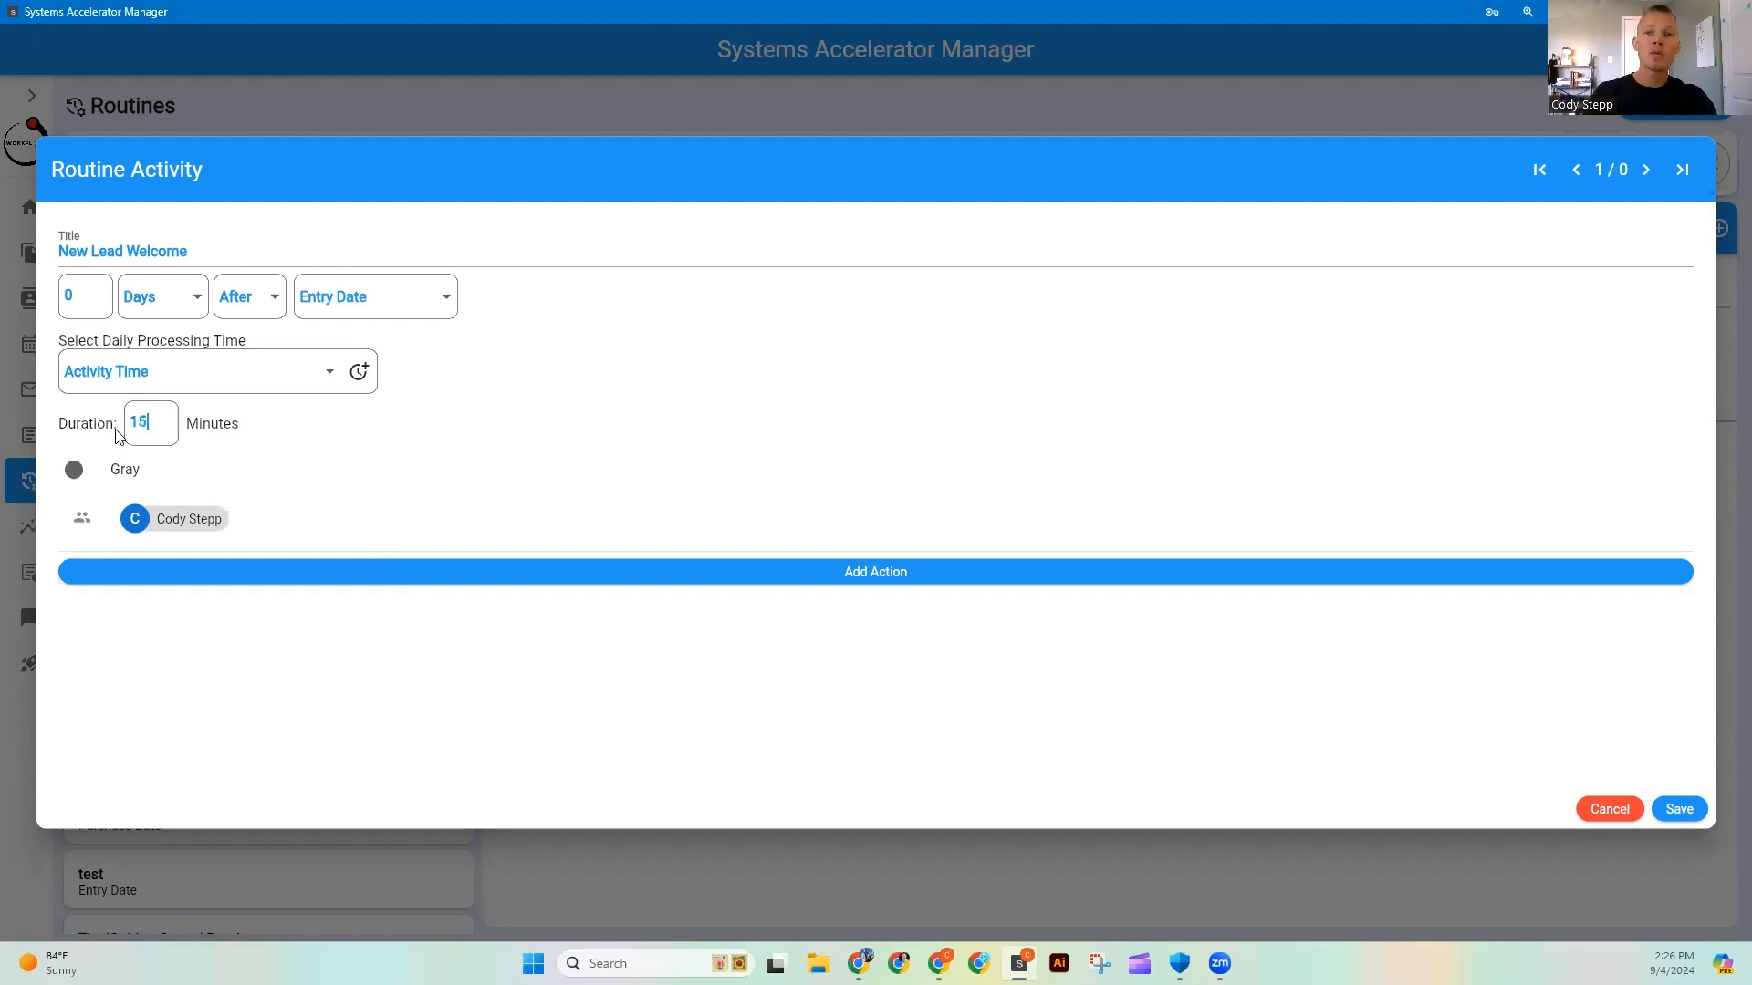
{"action": "left_click", "coordinate": [206, 470]}
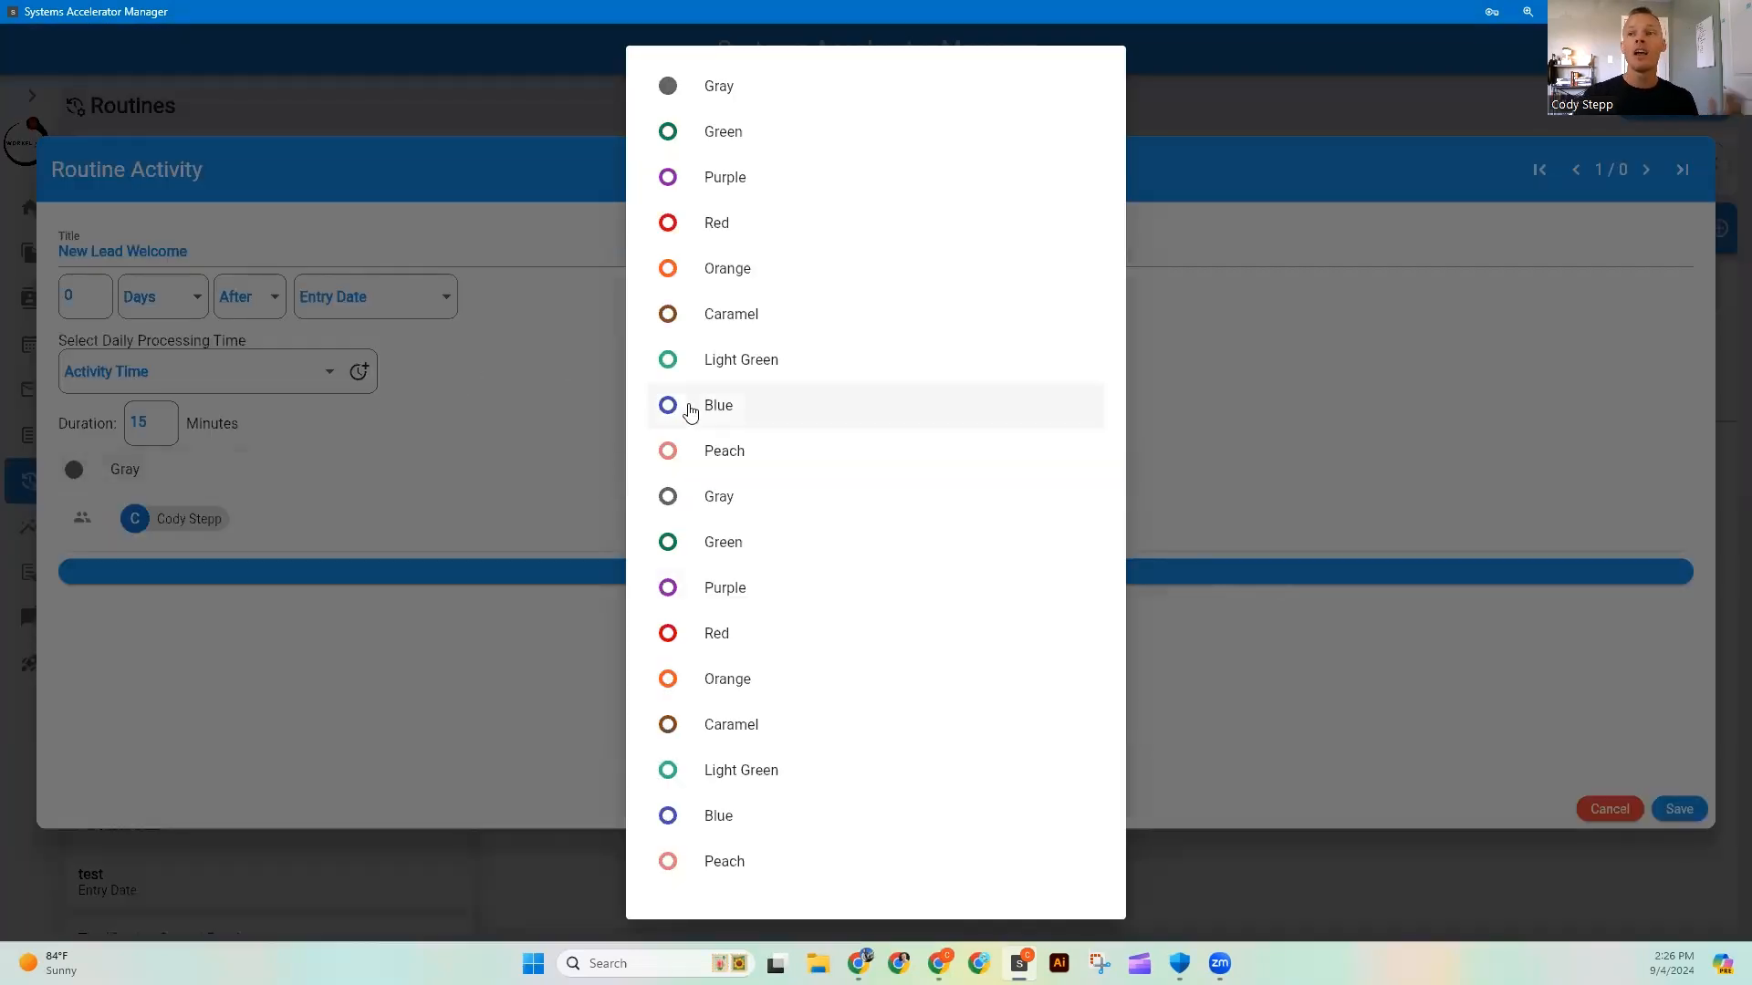
{"action": "left_click", "coordinate": [766, 132]}
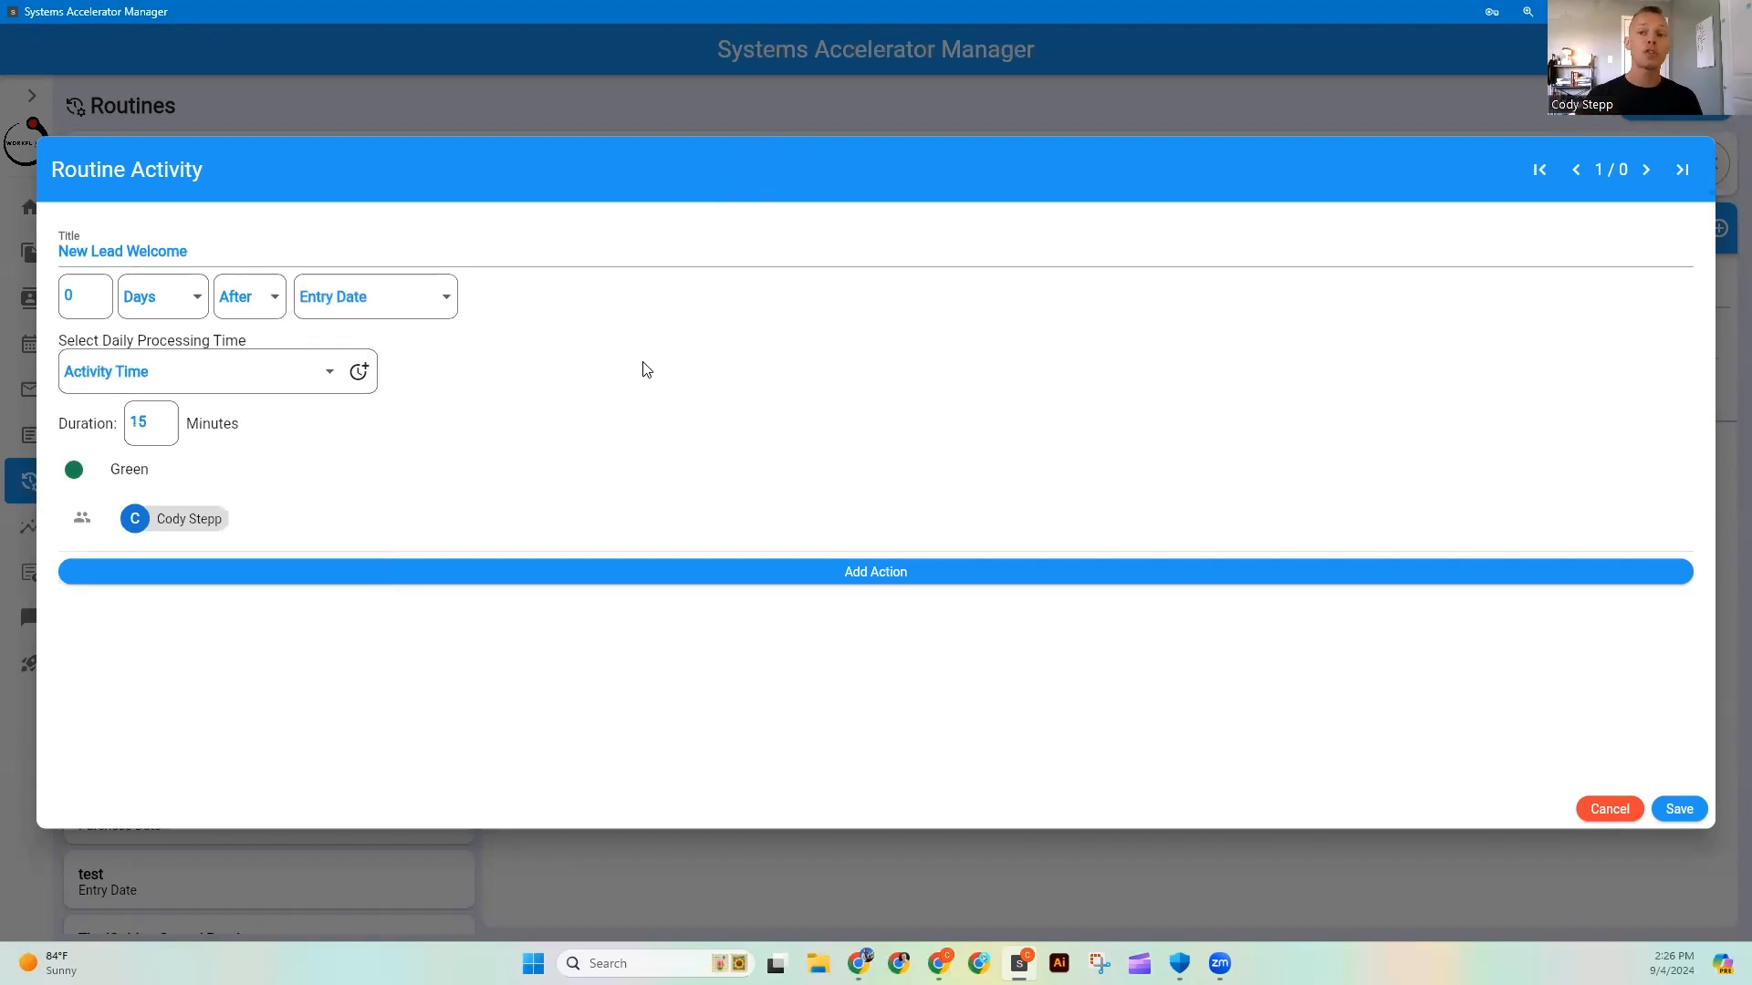
Step: Assign the activity to Marketing Assistant and remove the original team member
{"action": "left_click", "coordinate": [329, 531]}
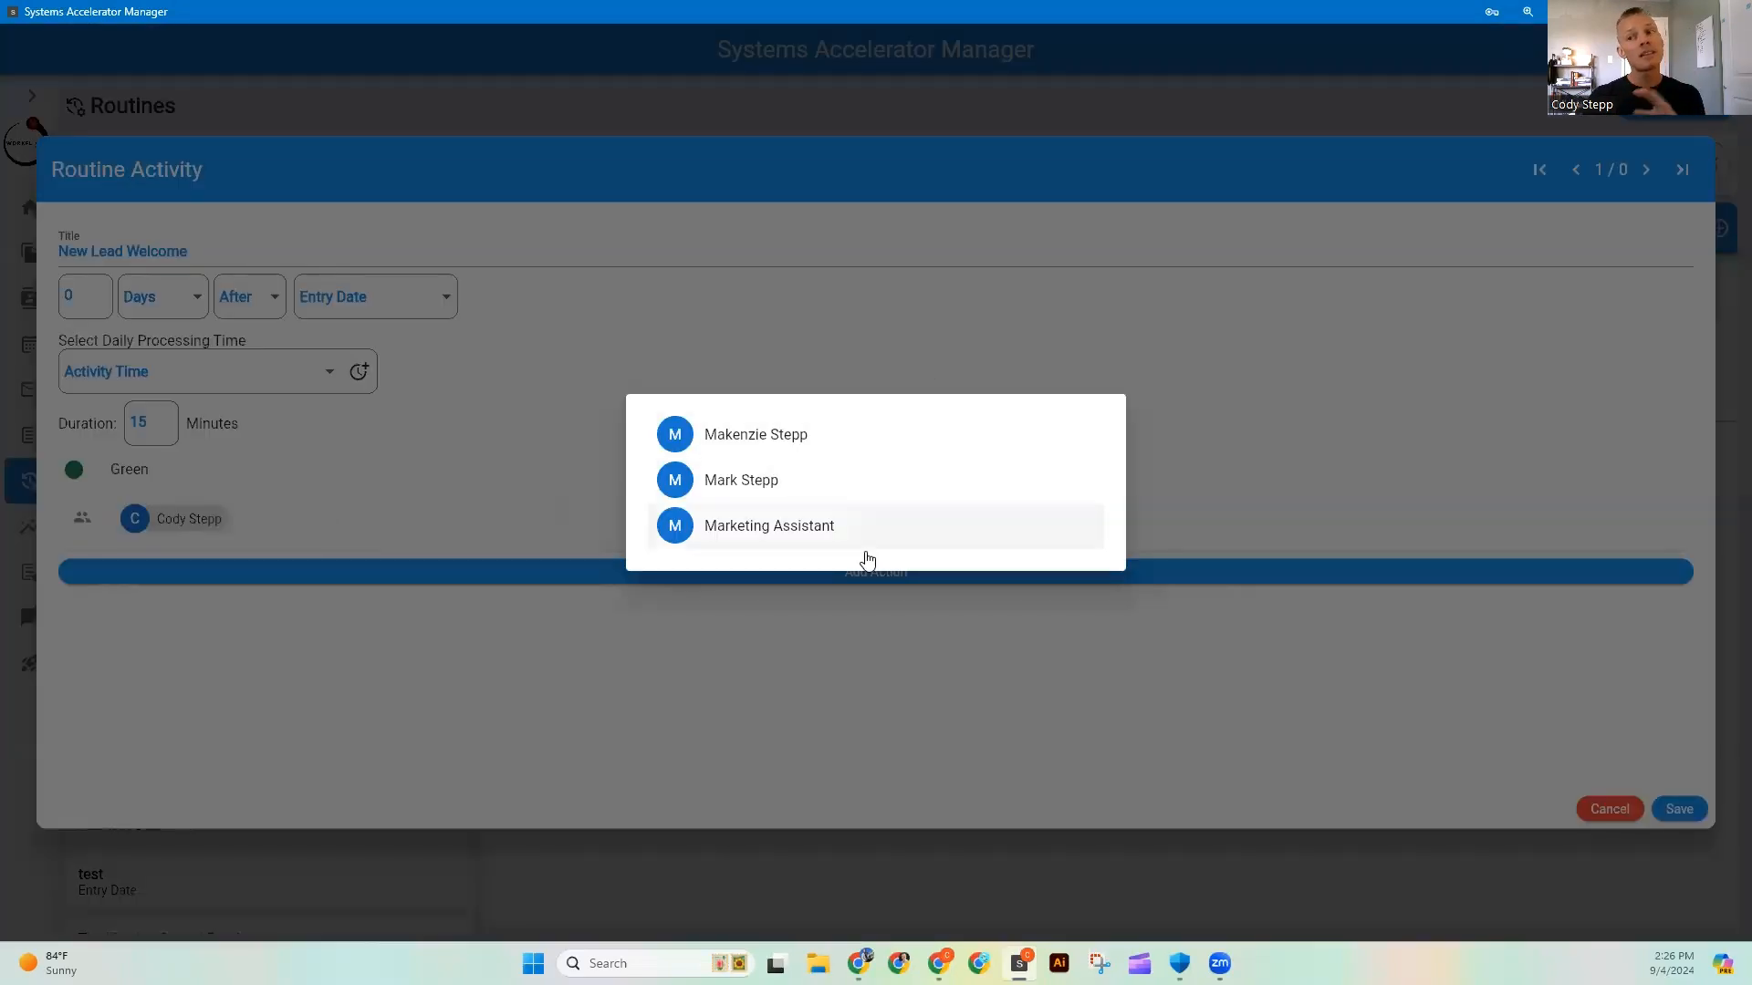
{"action": "left_click", "coordinate": [815, 537]}
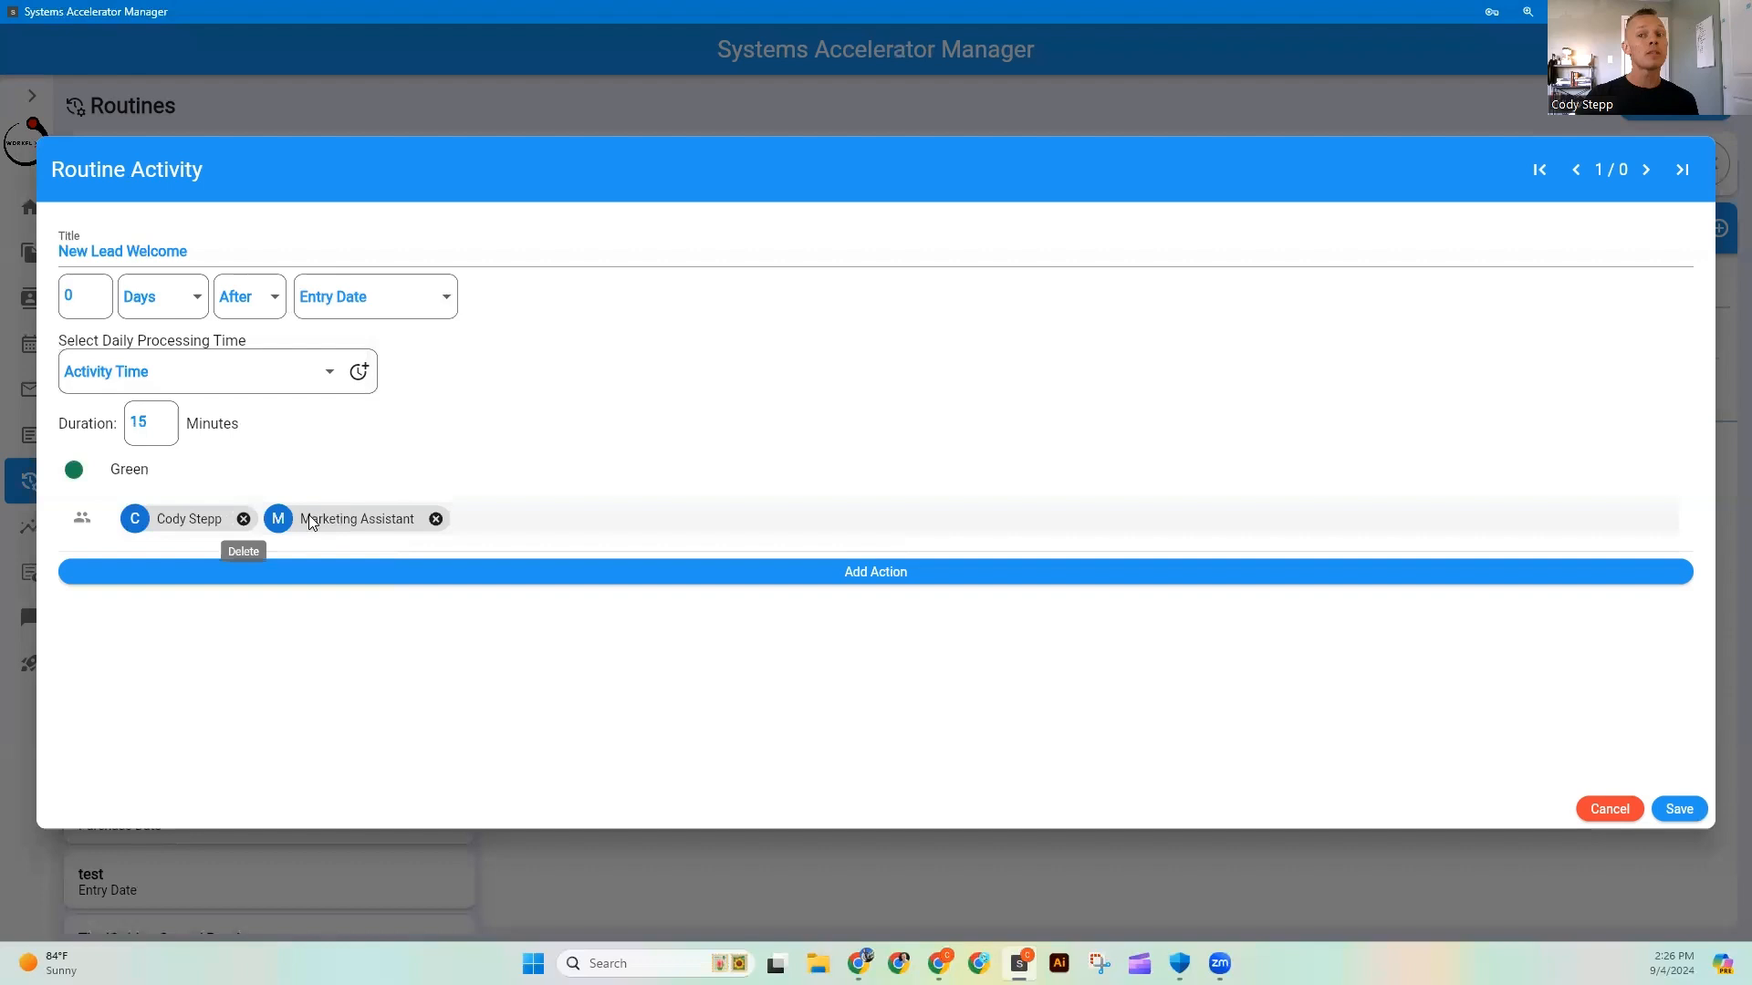
{"action": "left_click", "coordinate": [243, 519]}
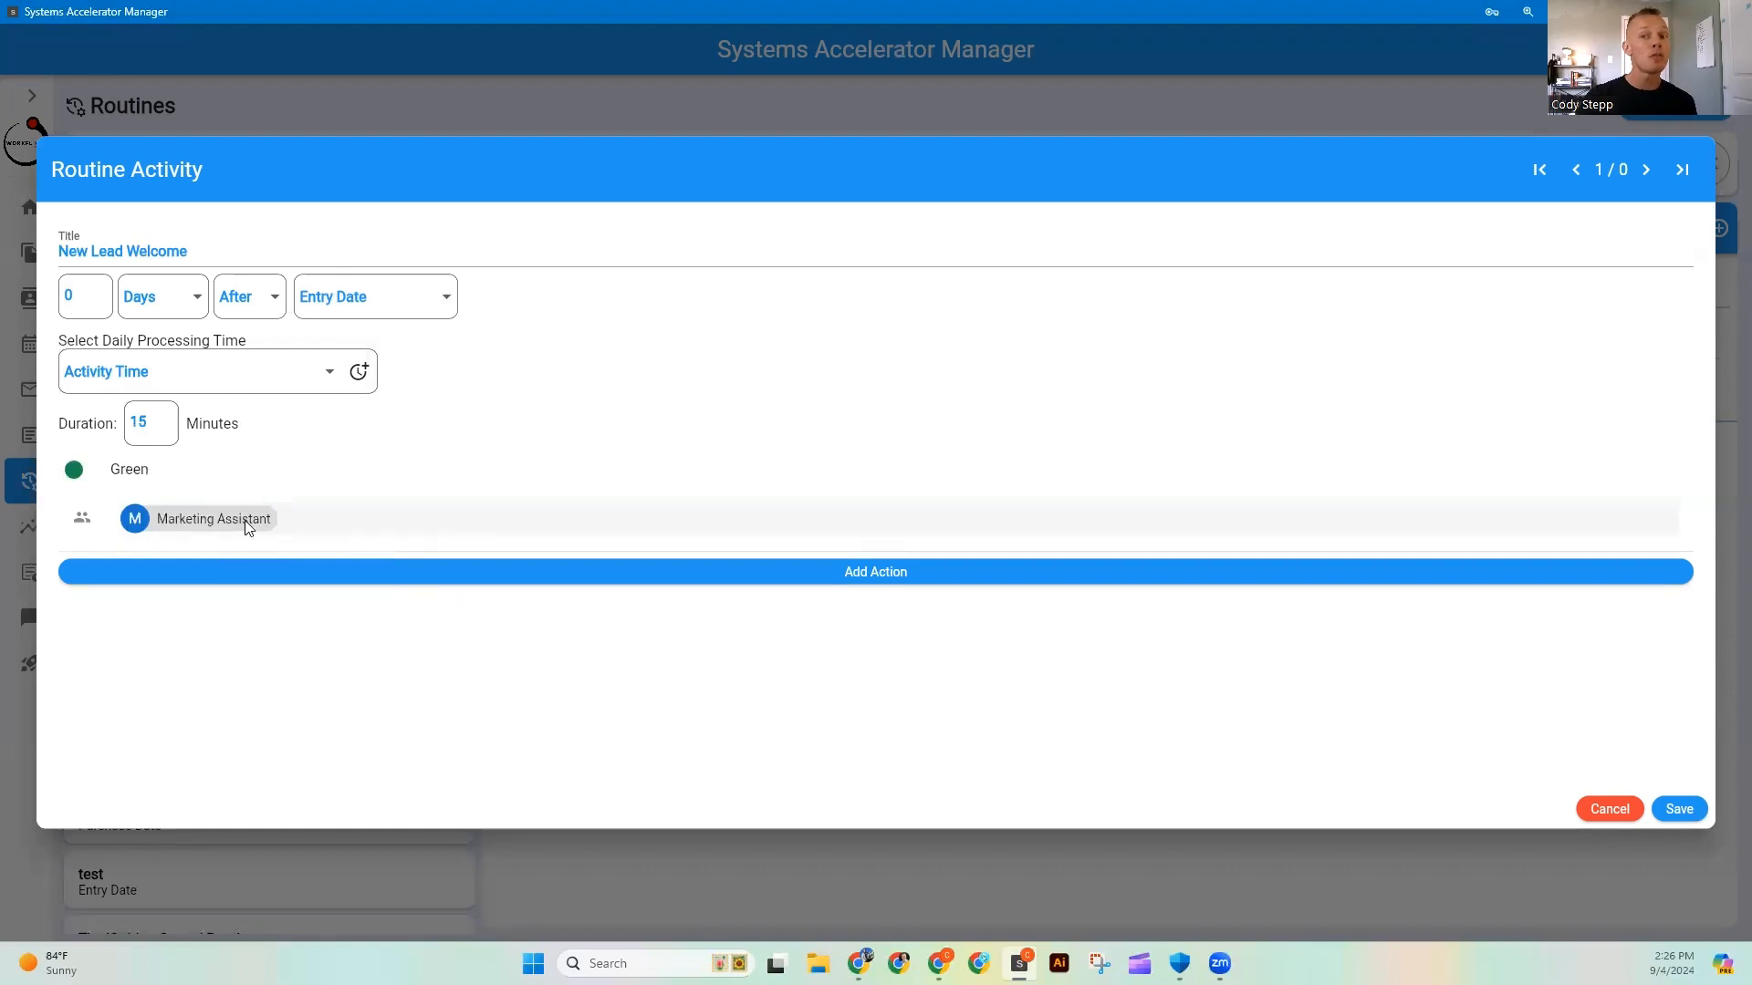
Step: Reassign the activity to the original team member and remove Marketing Assistant
{"action": "left_click", "coordinate": [316, 523]}
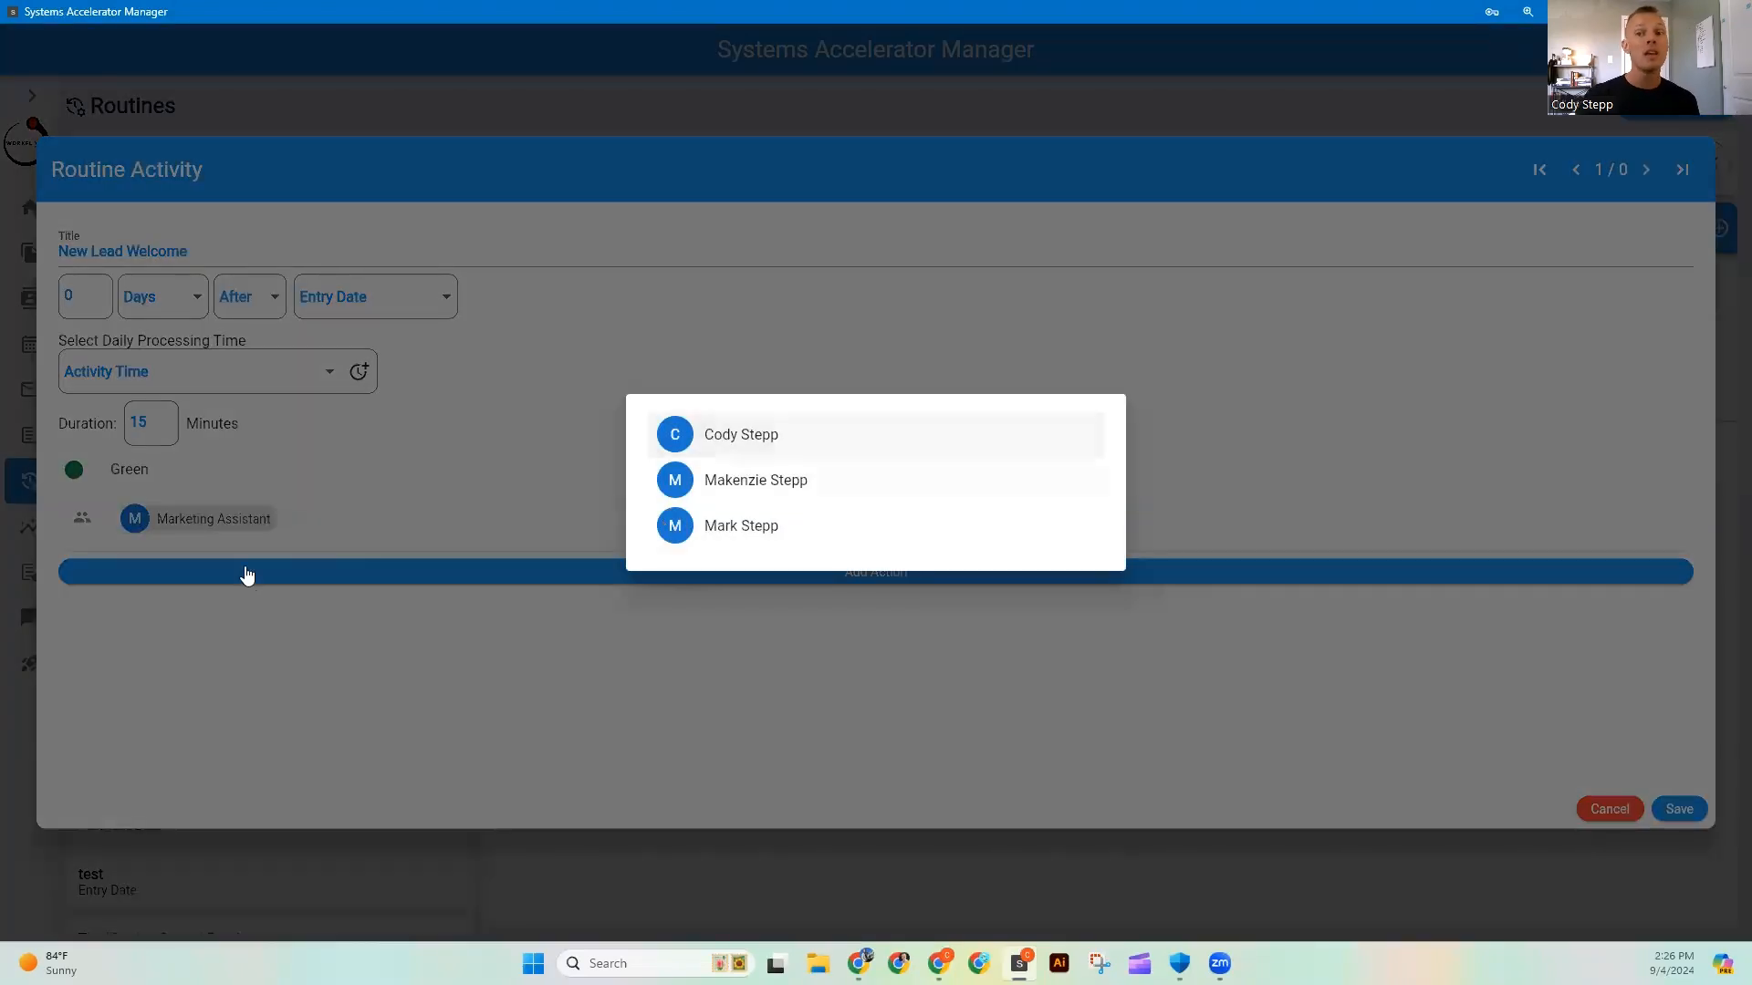
{"action": "left_click", "coordinate": [741, 436]}
{"action": "left_click", "coordinate": [291, 520]}
{"action": "left_click", "coordinate": [289, 521]}
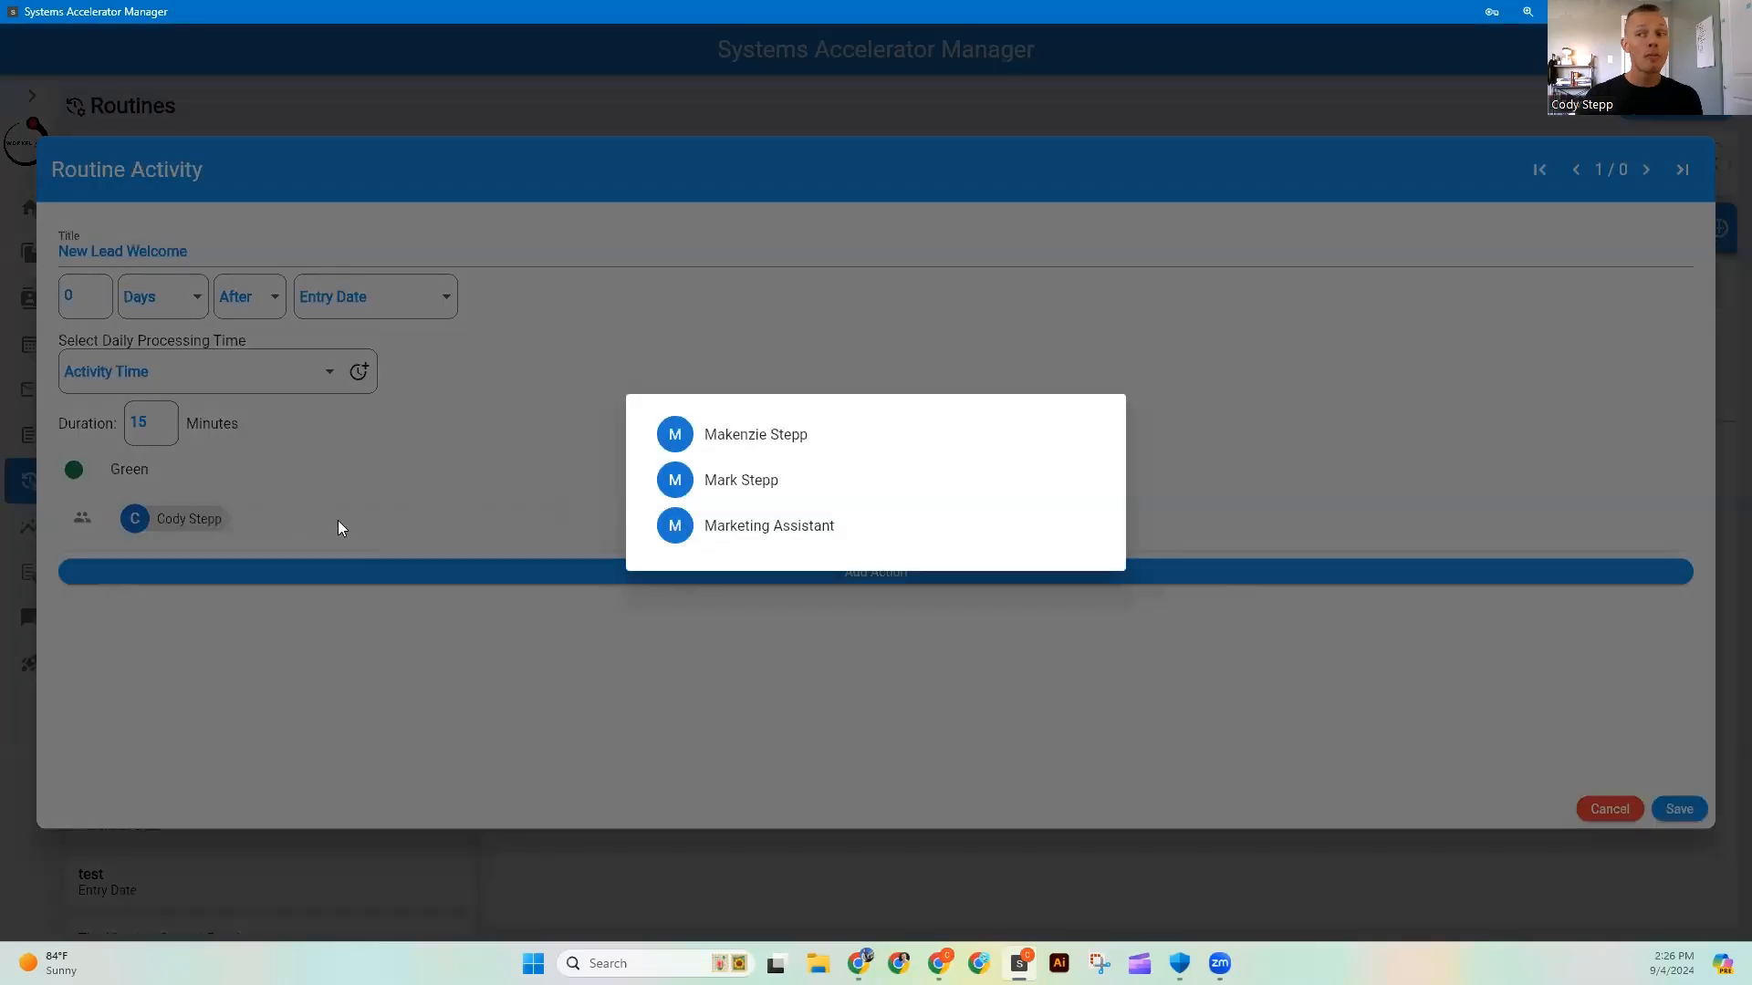
{"action": "left_click", "coordinate": [593, 480]}
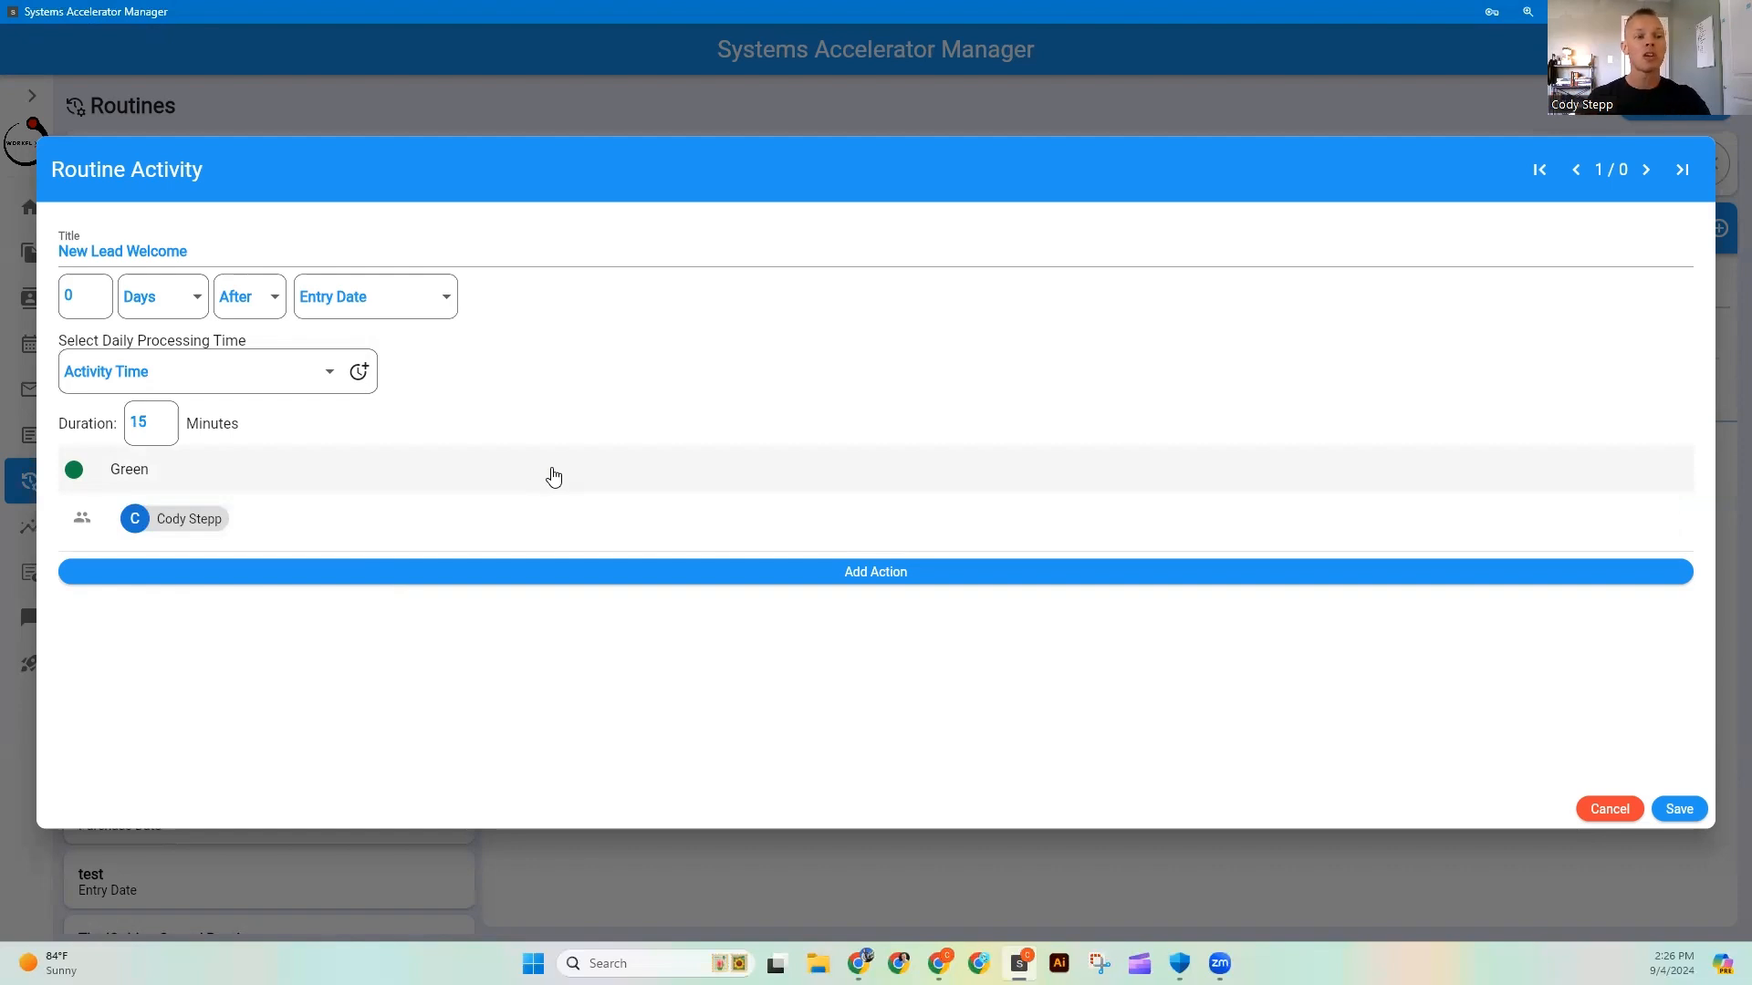
Step: Add a Send Message action titled "New Lead Welcome Message" and select it for automatic processing
{"action": "left_click", "coordinate": [915, 582]}
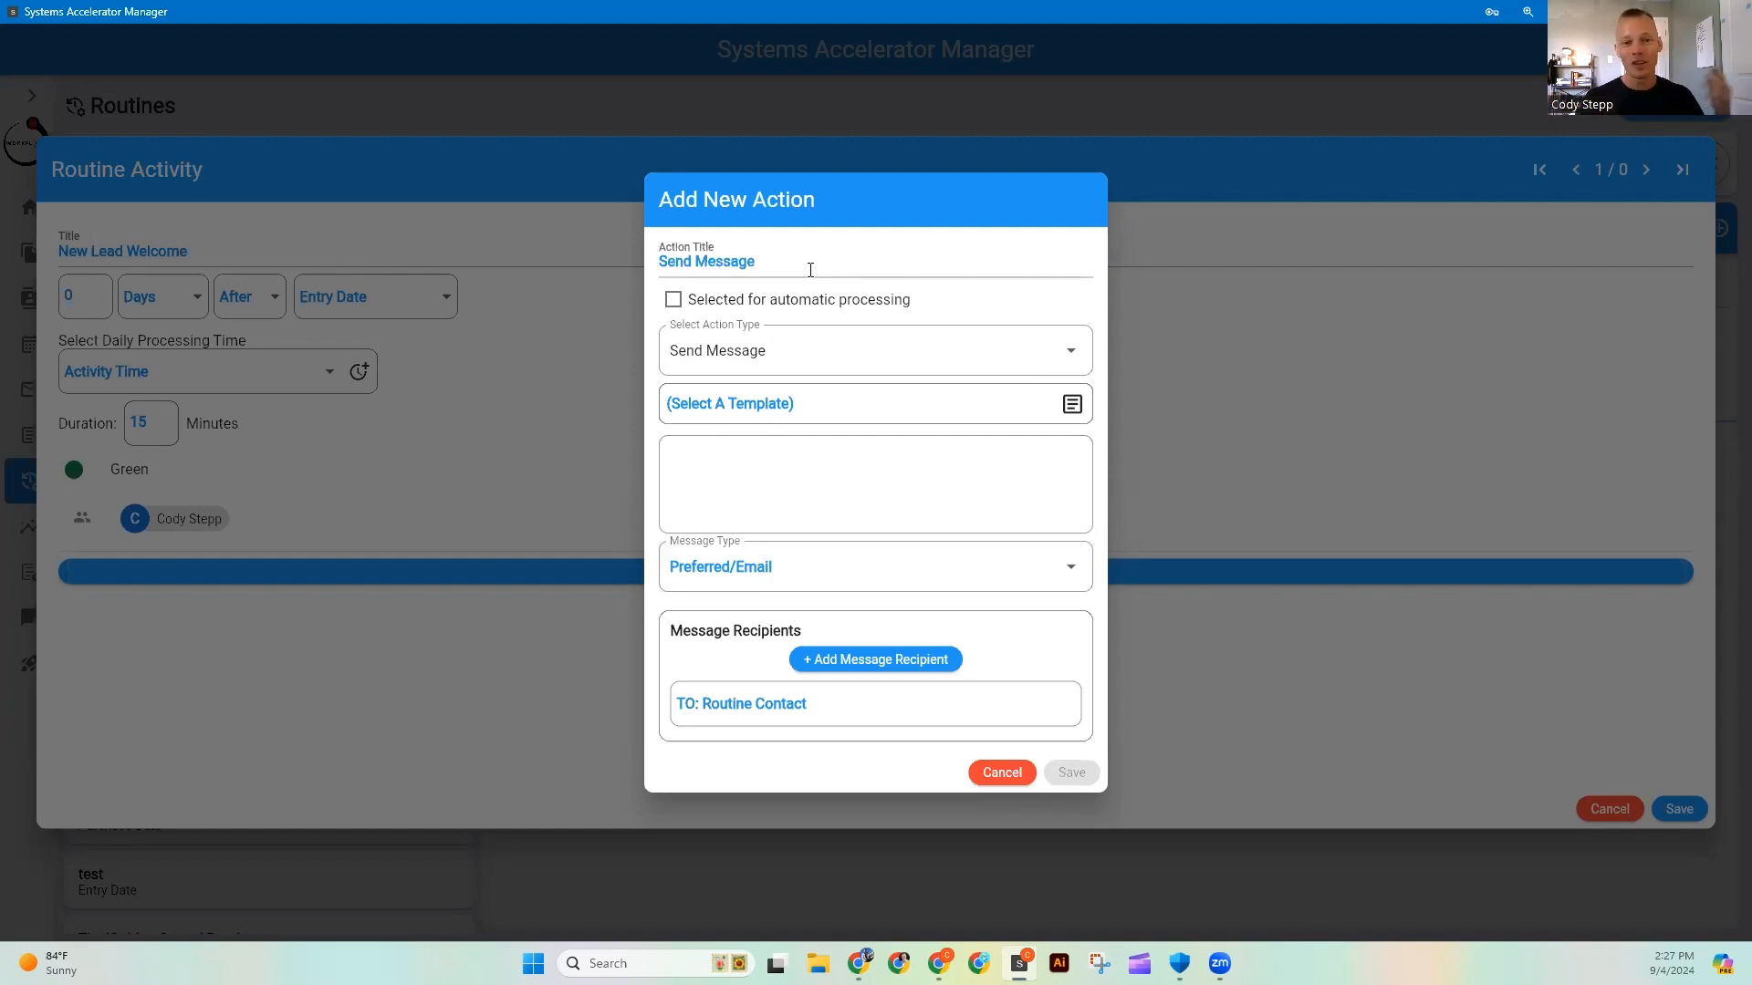
{"action": "left_click", "coordinate": [850, 257]}
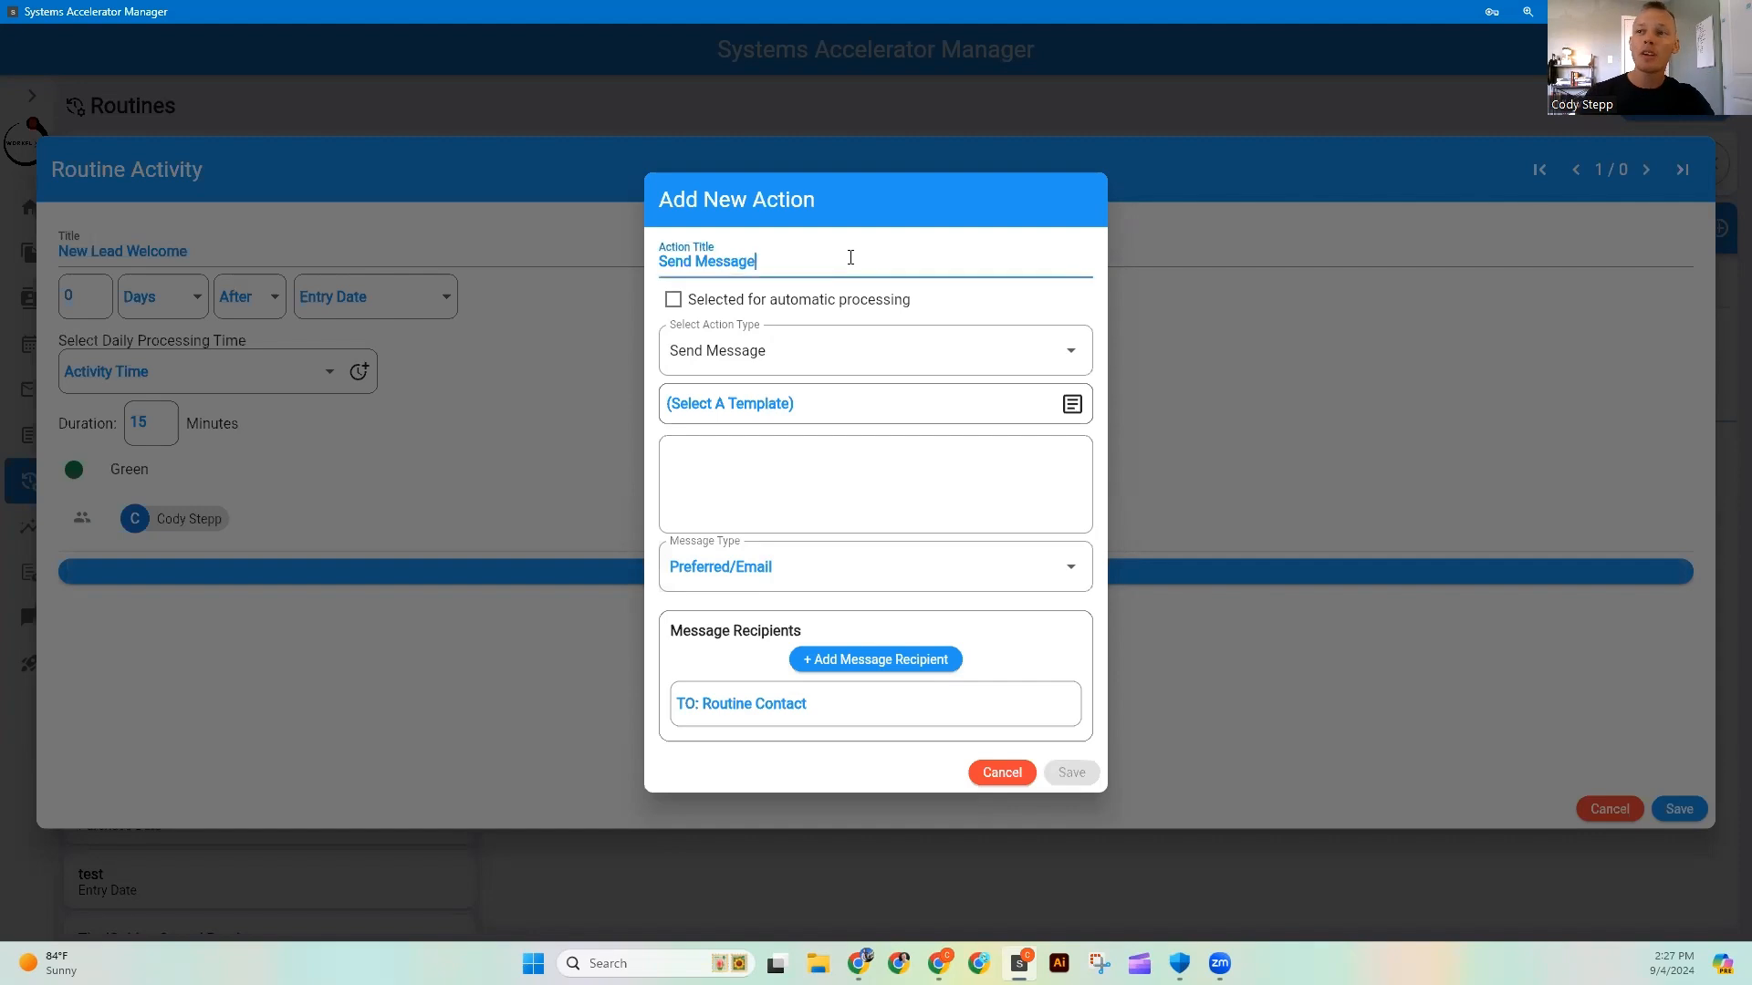
{"action": "key", "text": "ctrl+a"}
{"action": "type", "text": "New Lead Welcome Message"}
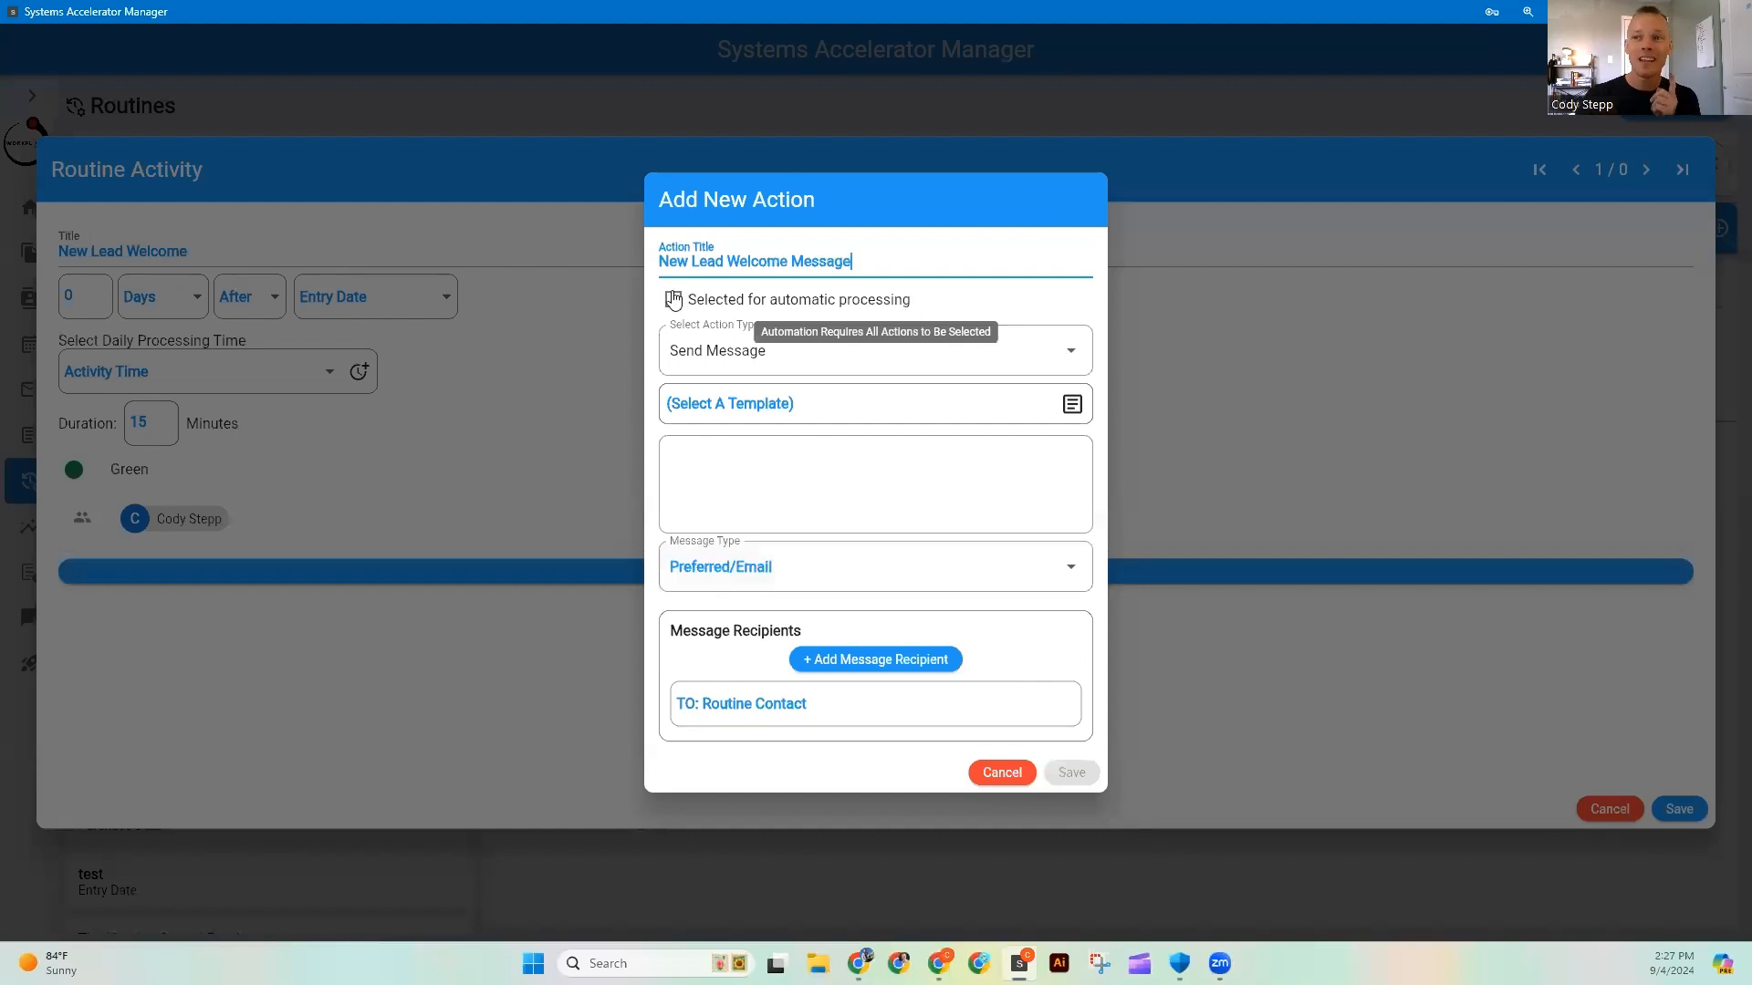
{"action": "left_click", "coordinate": [673, 300]}
{"action": "left_click", "coordinate": [673, 300]}
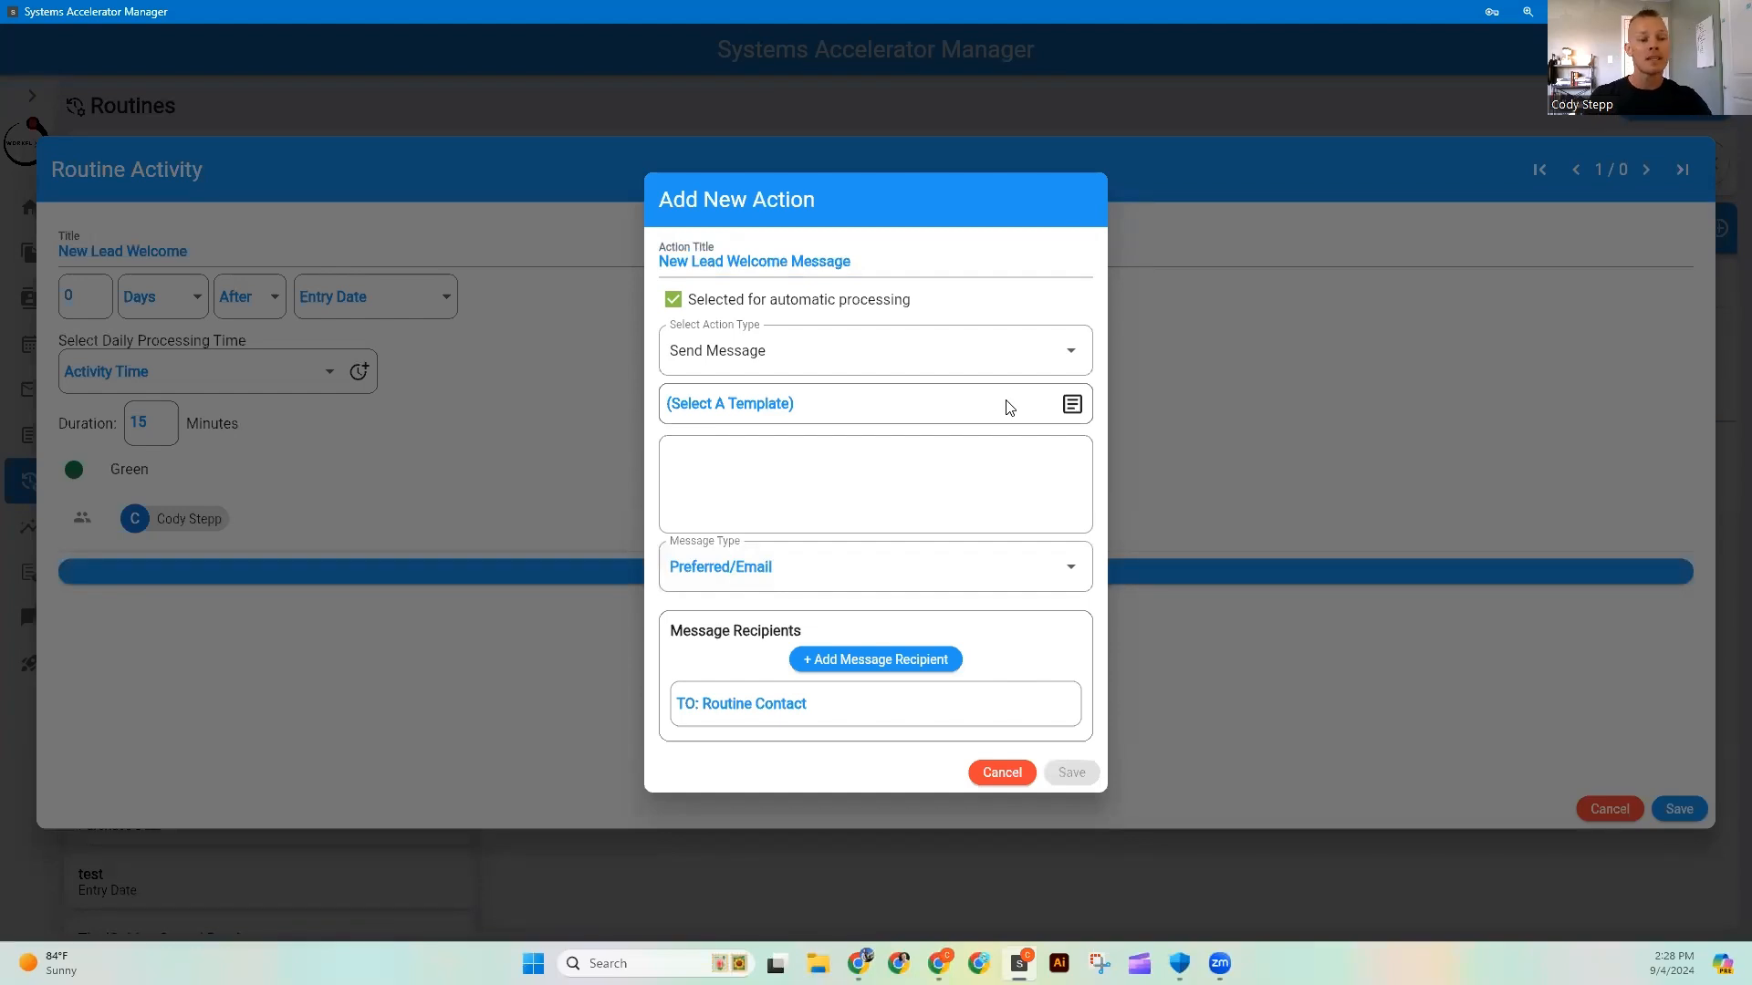
Step: Search the templates for "New Lead Welcome Email" and attach the one with the subject "Welcome to the Home Buying Journey!"
{"action": "left_click", "coordinate": [1074, 407]}
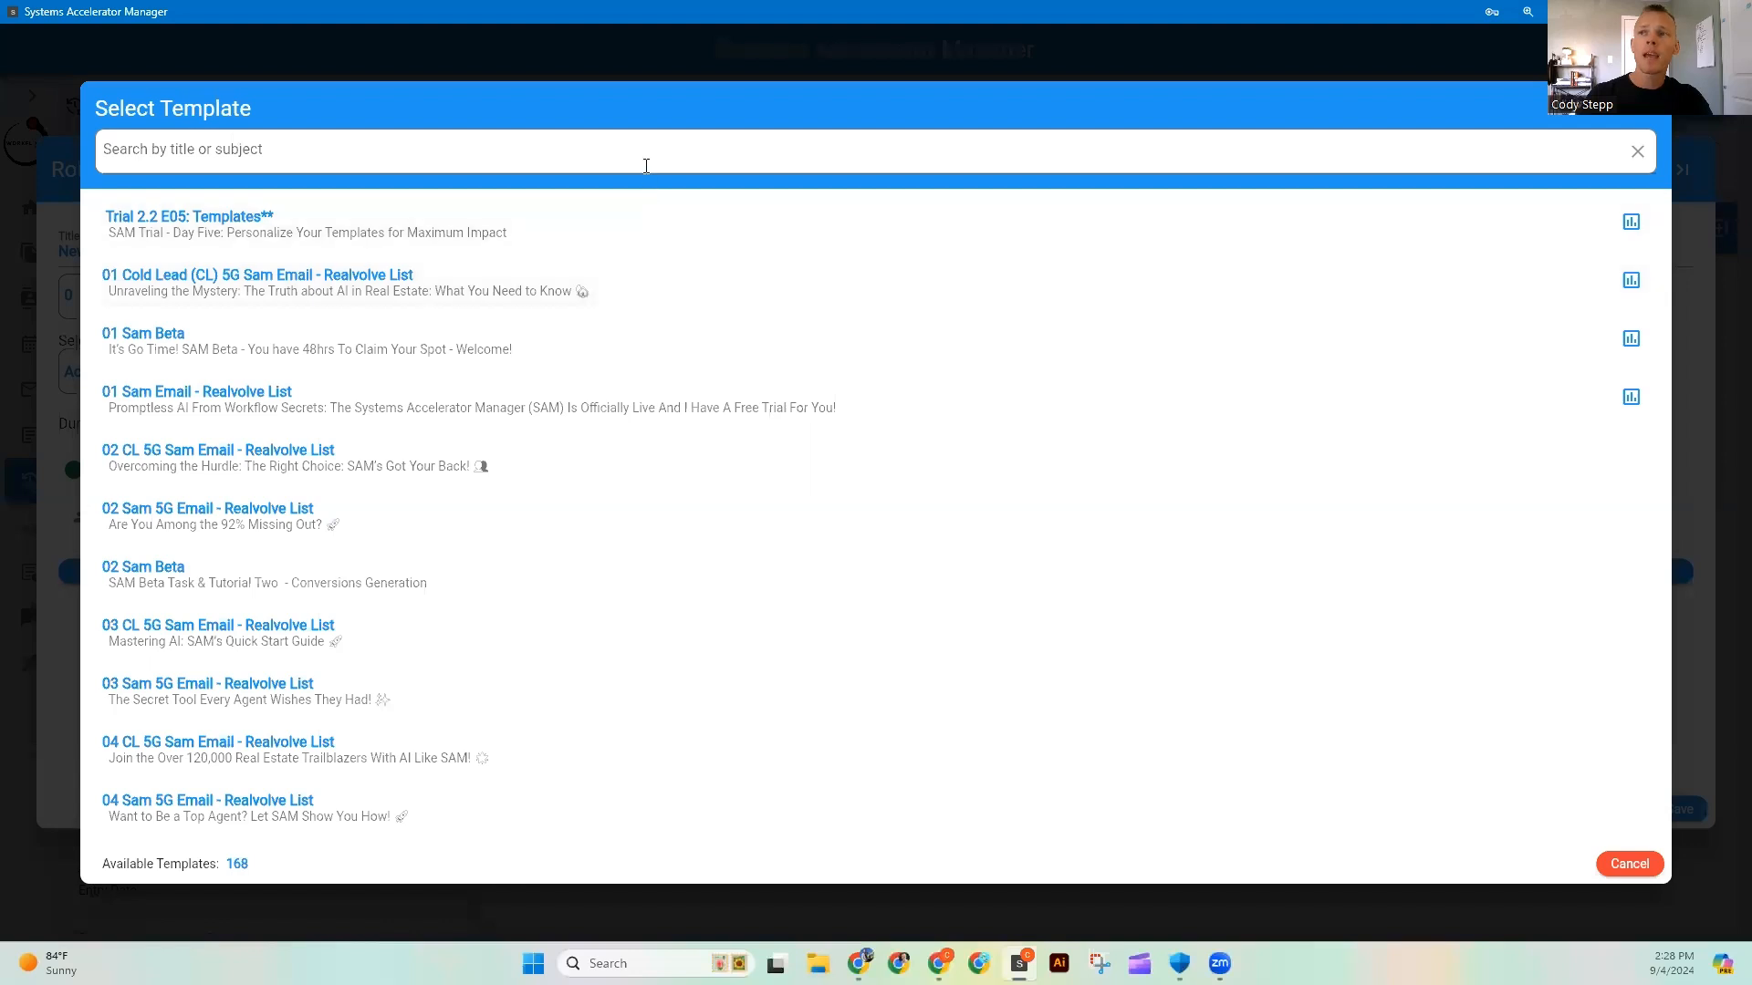
{"action": "left_click", "coordinate": [647, 149]}
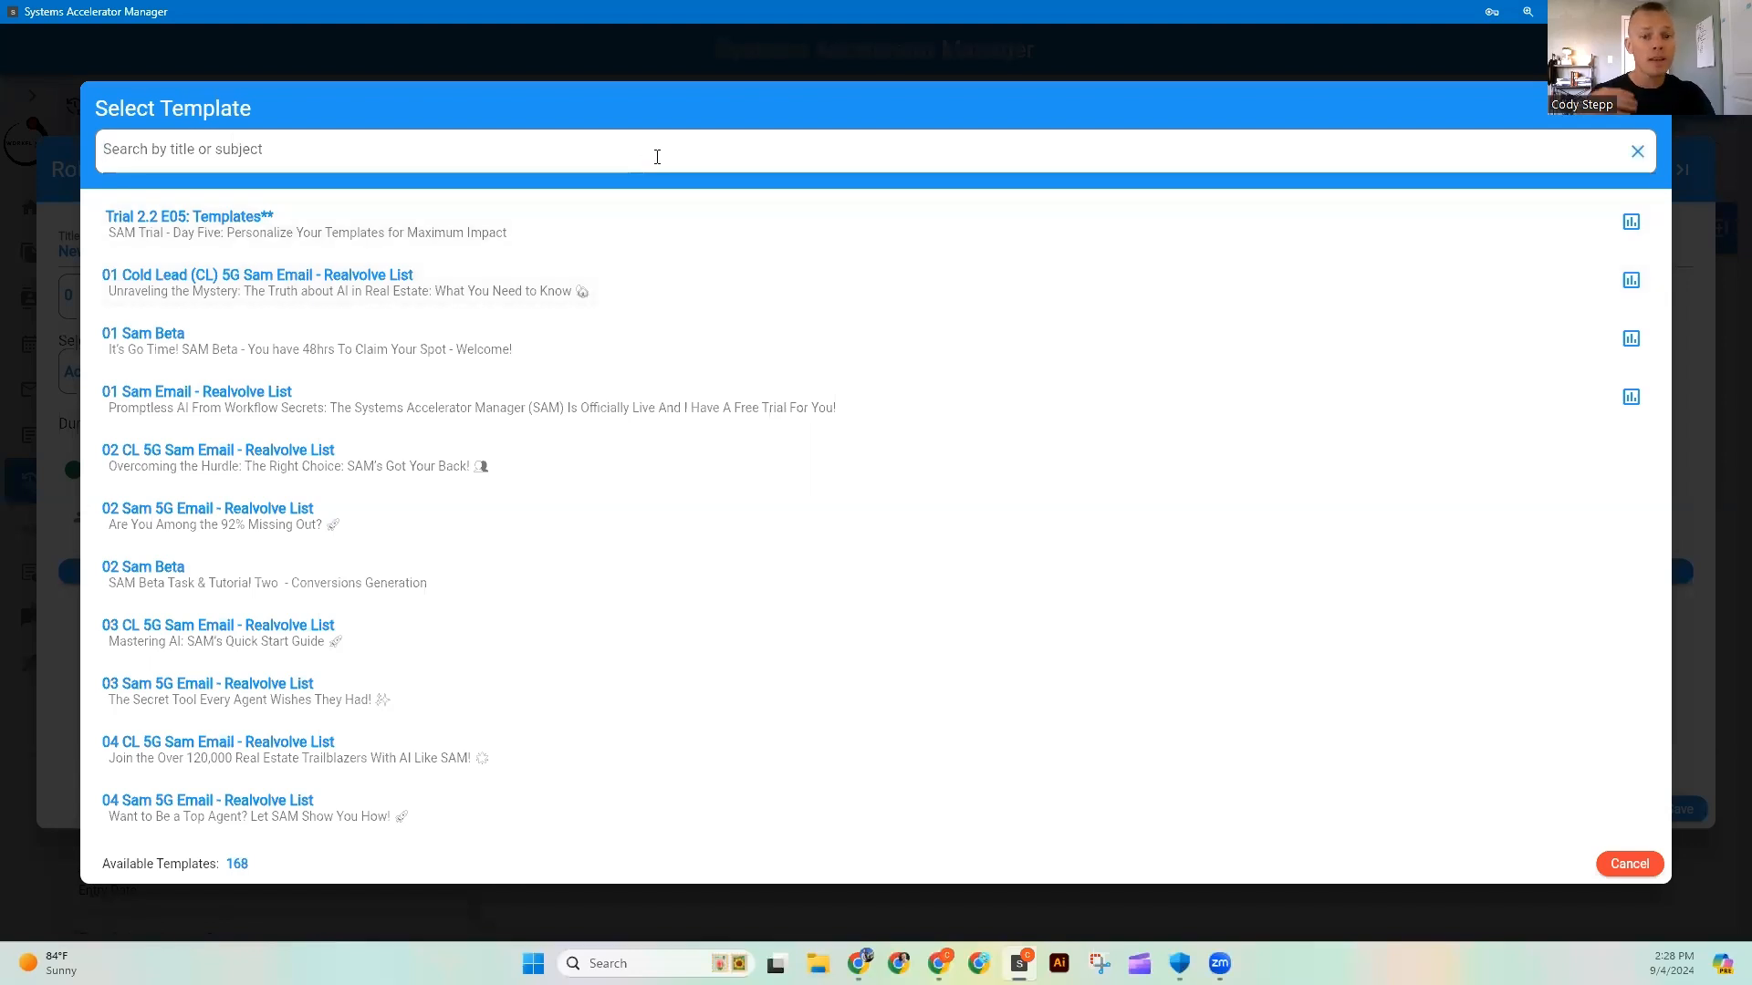
{"action": "type", "text": "New Lead Welcome Email"}
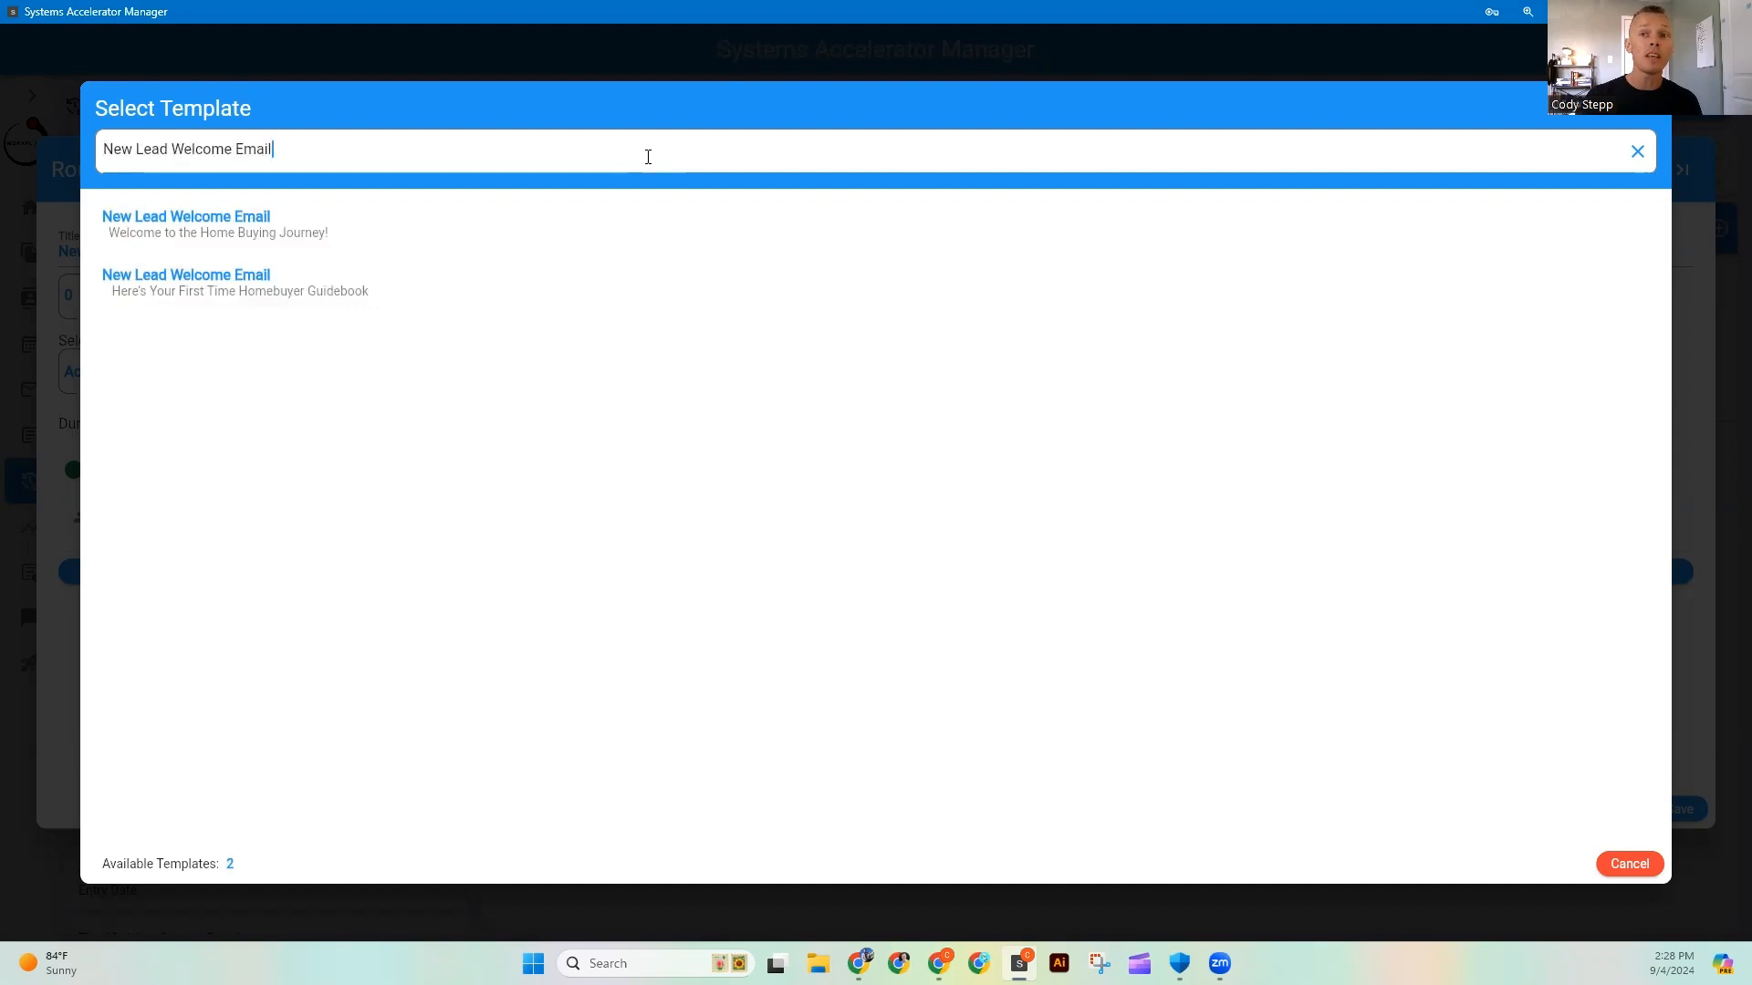
{"action": "left_click", "coordinate": [429, 232]}
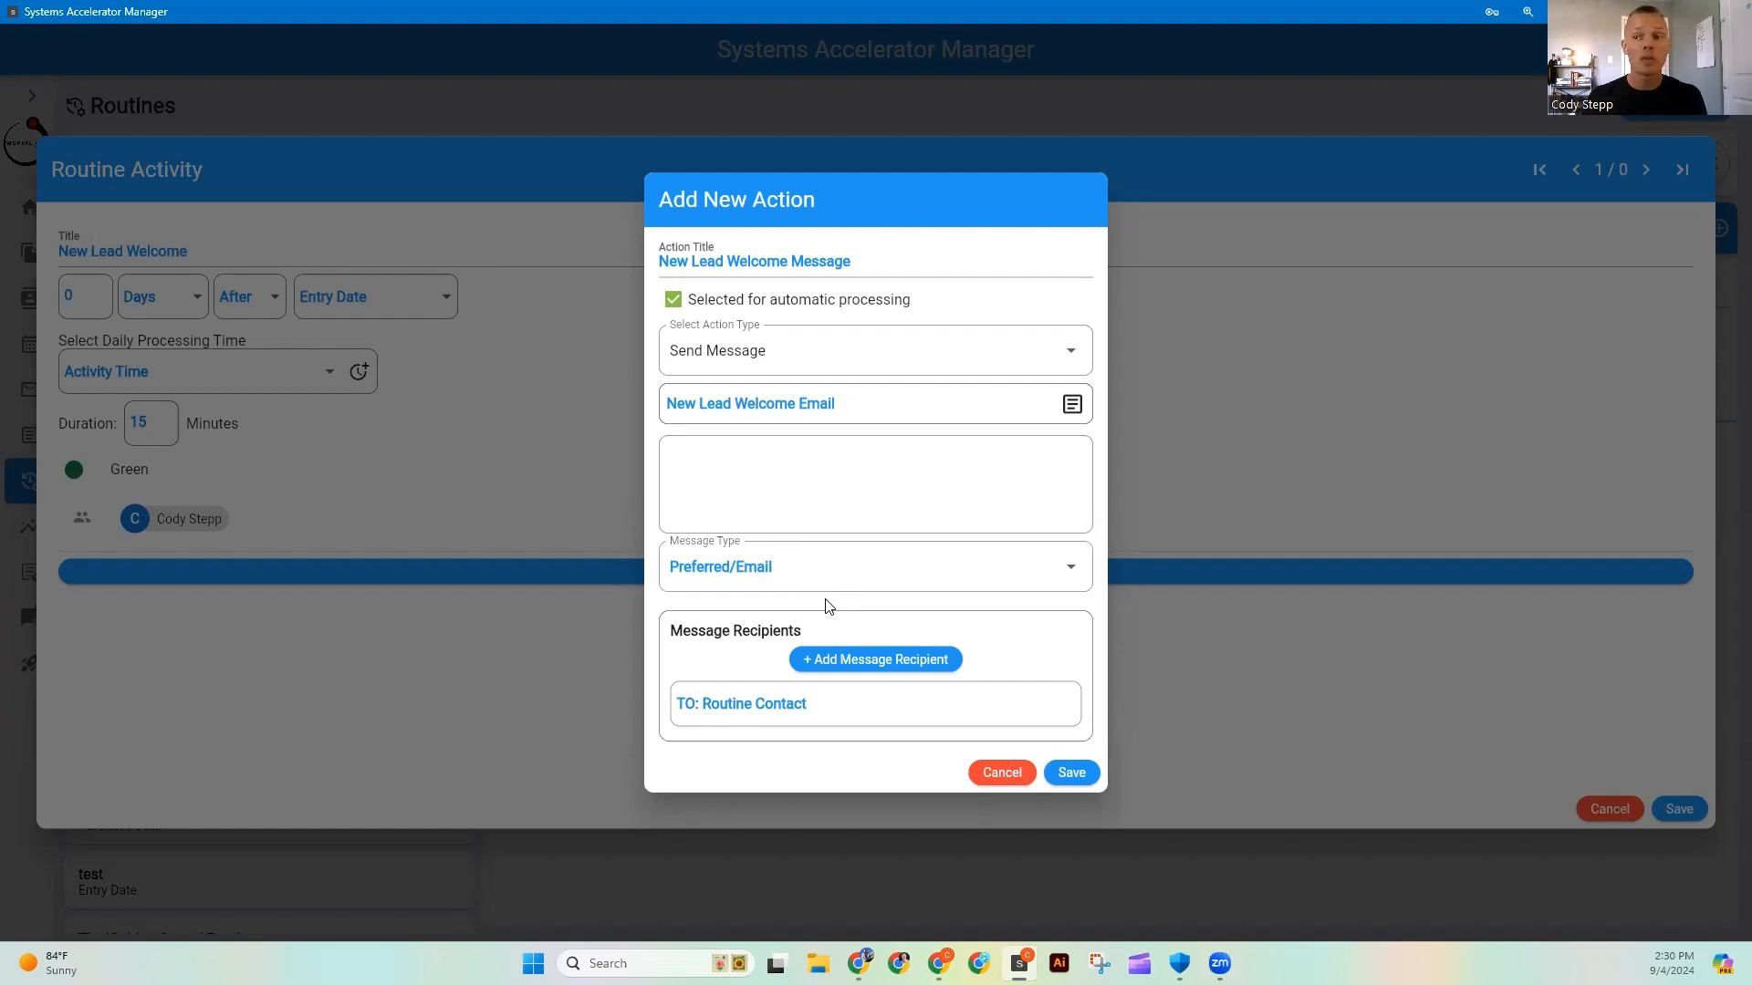
Step: View the message type options for the welcome message and leave the selection at Preferred/Email
{"action": "left_click", "coordinate": [835, 583]}
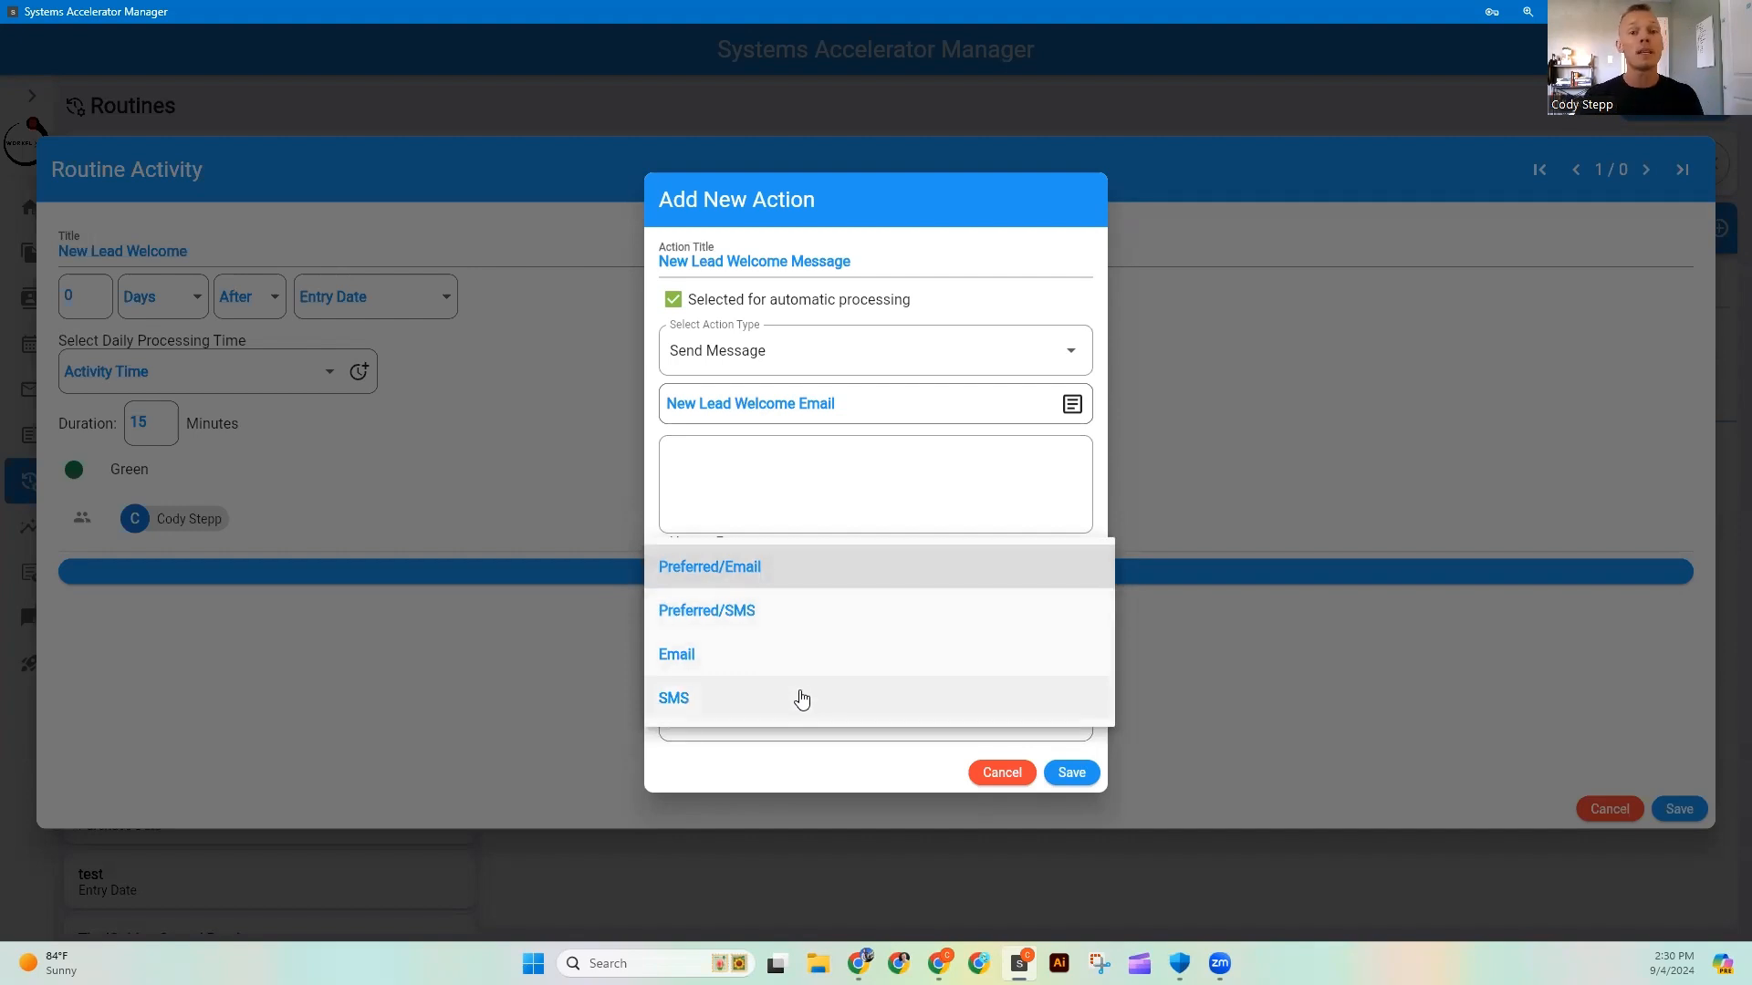
{"action": "left_click", "coordinate": [883, 494]}
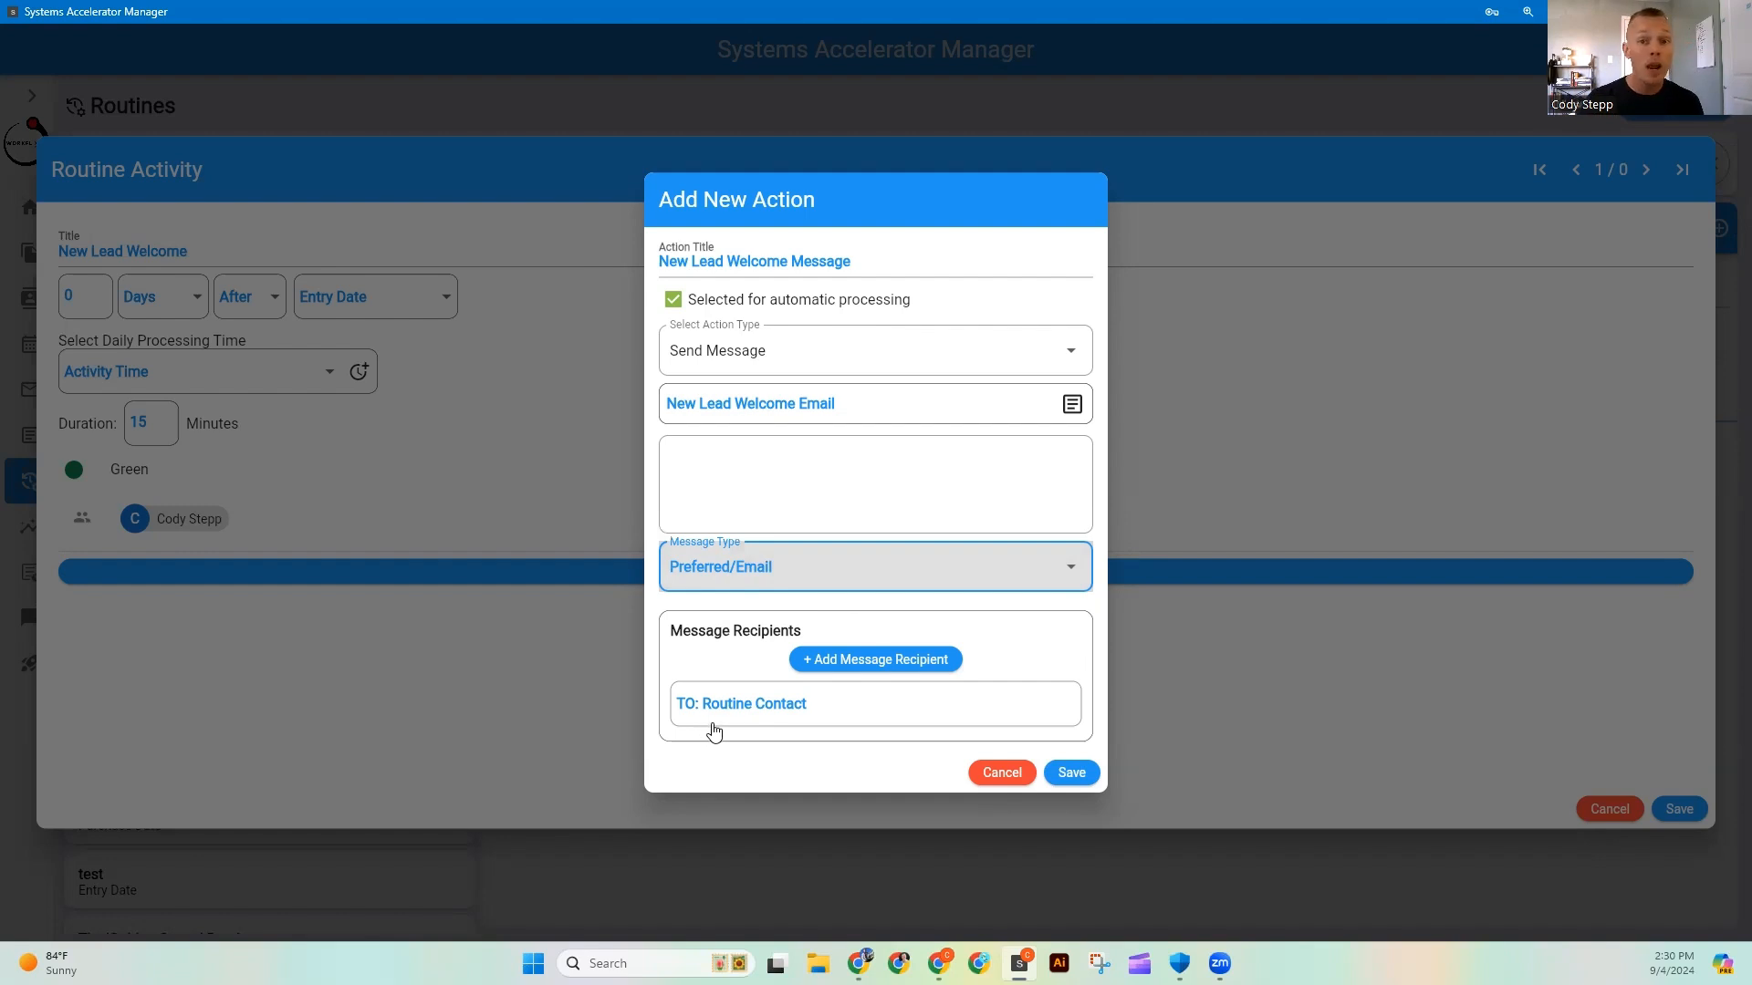
Step: Try adding an Other Contact recipient with the TO method, choosing the first listed contact, and discard the recipient settings
{"action": "left_click", "coordinate": [915, 667]}
{"action": "left_click", "coordinate": [916, 461]}
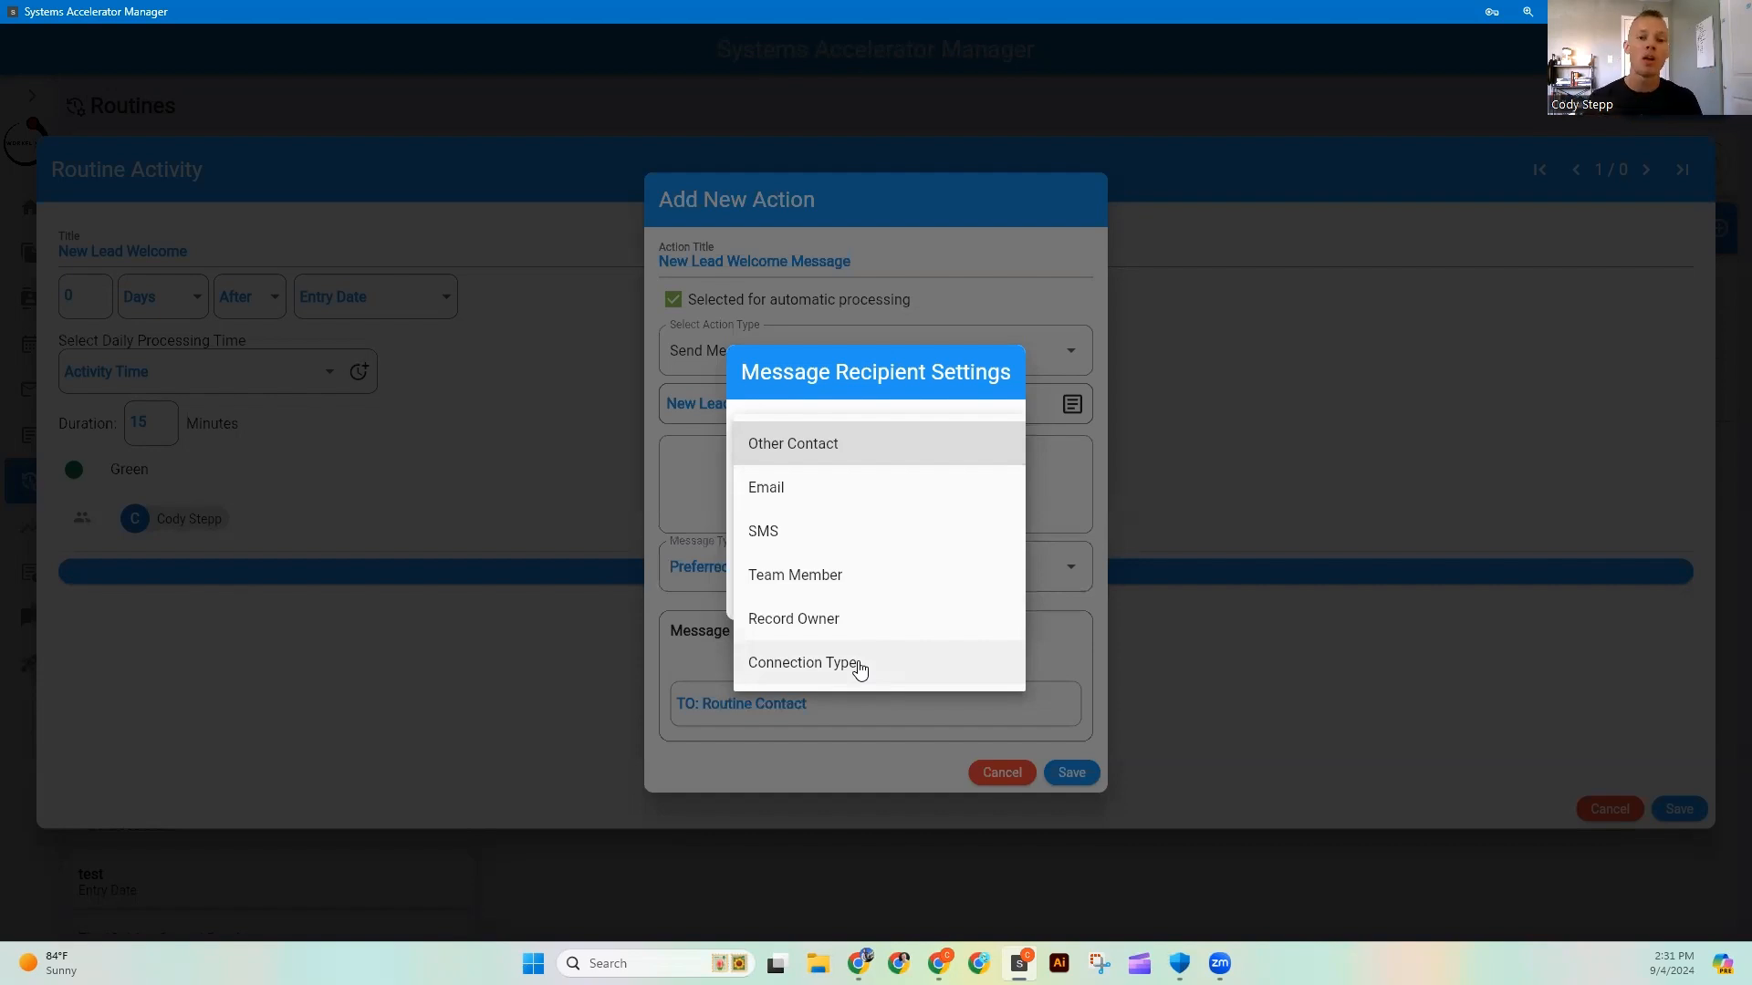
{"action": "left_click", "coordinate": [821, 447]}
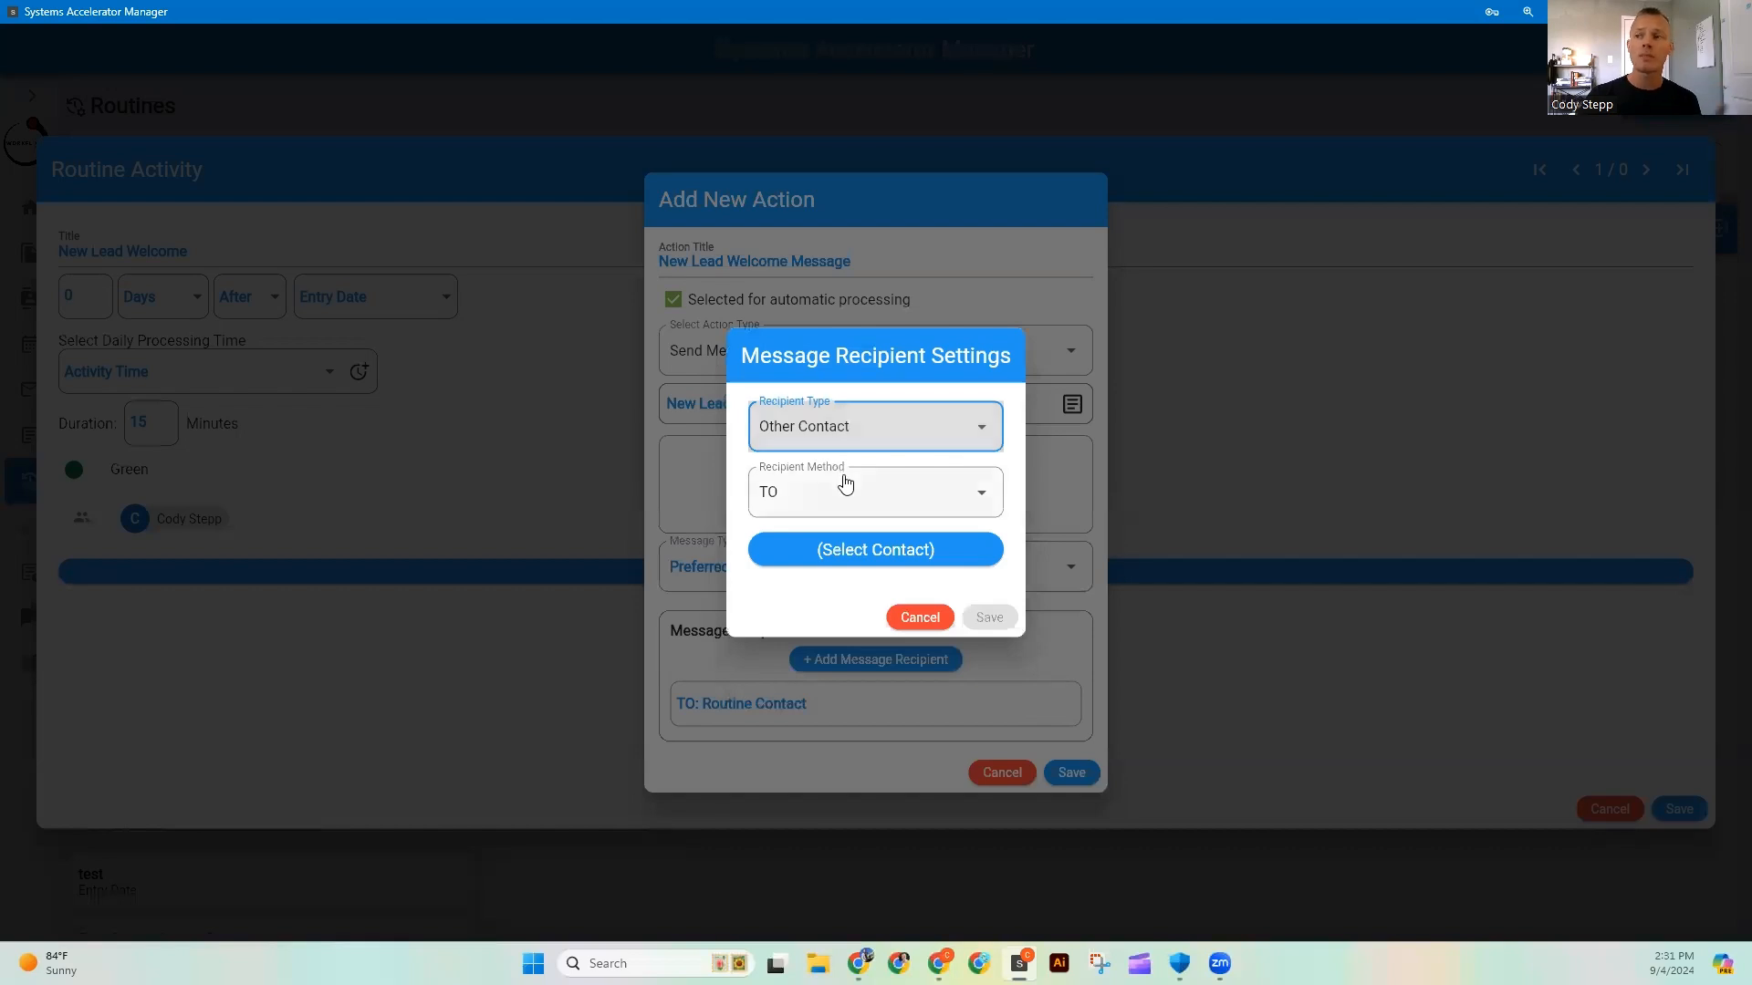
{"action": "left_click", "coordinate": [923, 508]}
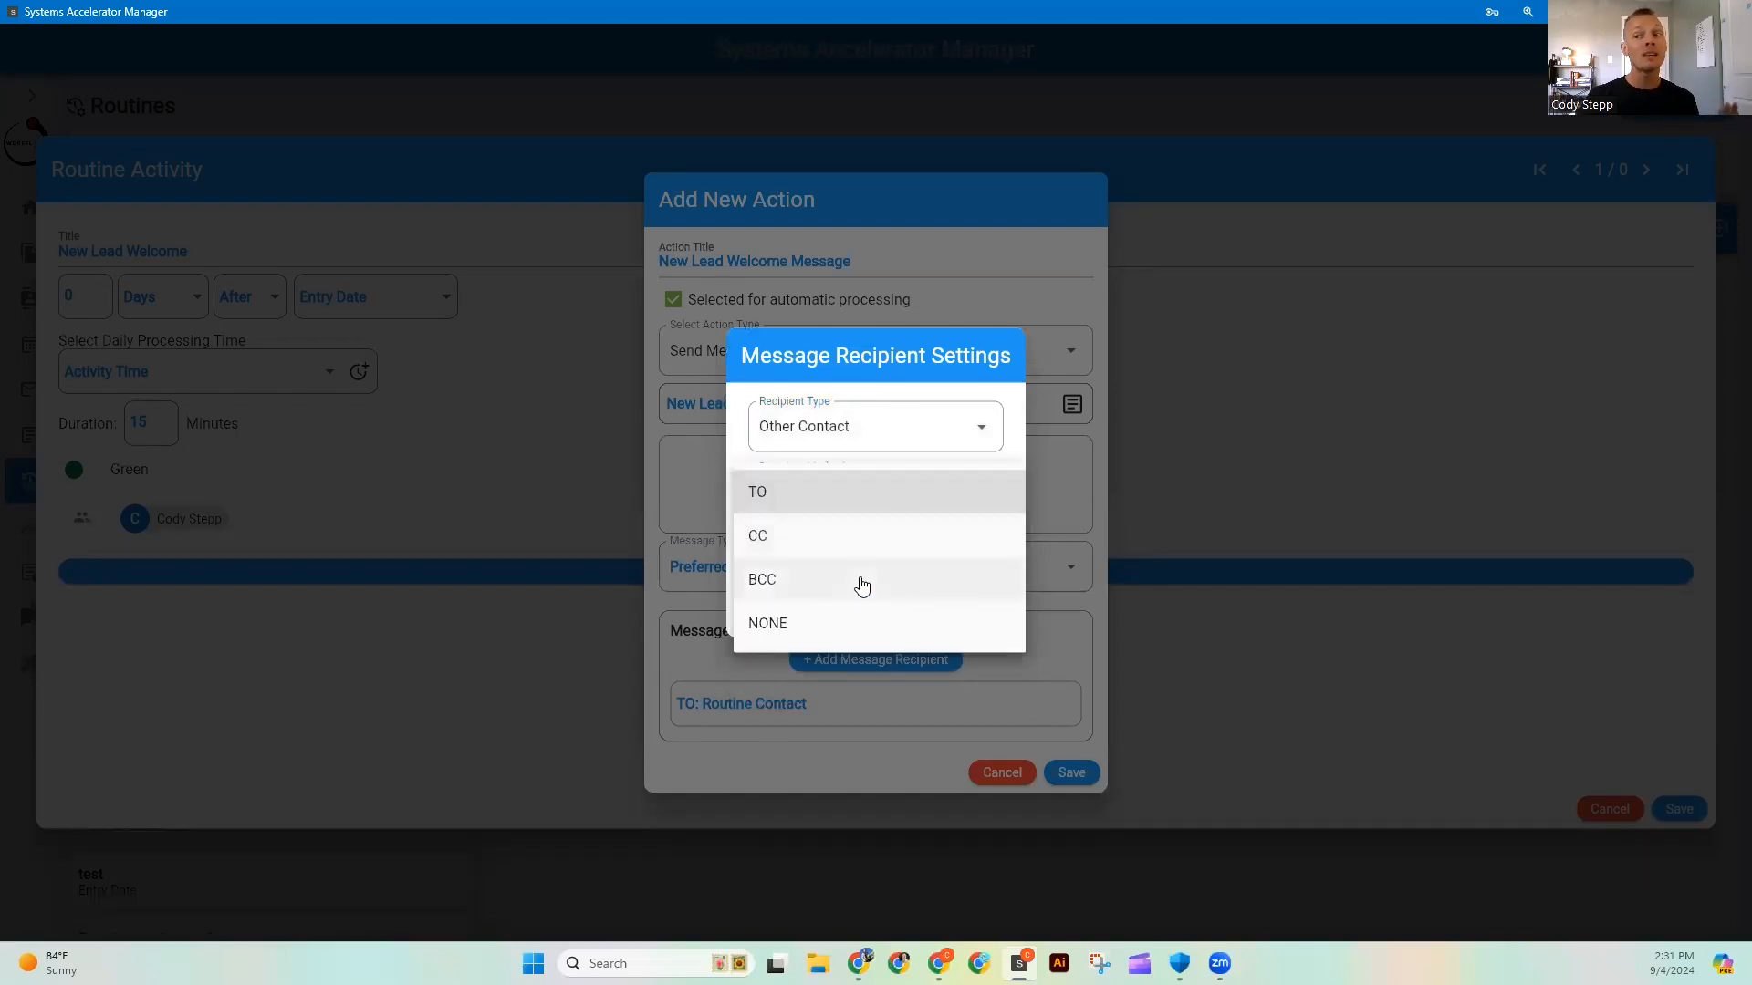
{"action": "left_click", "coordinate": [1011, 406]}
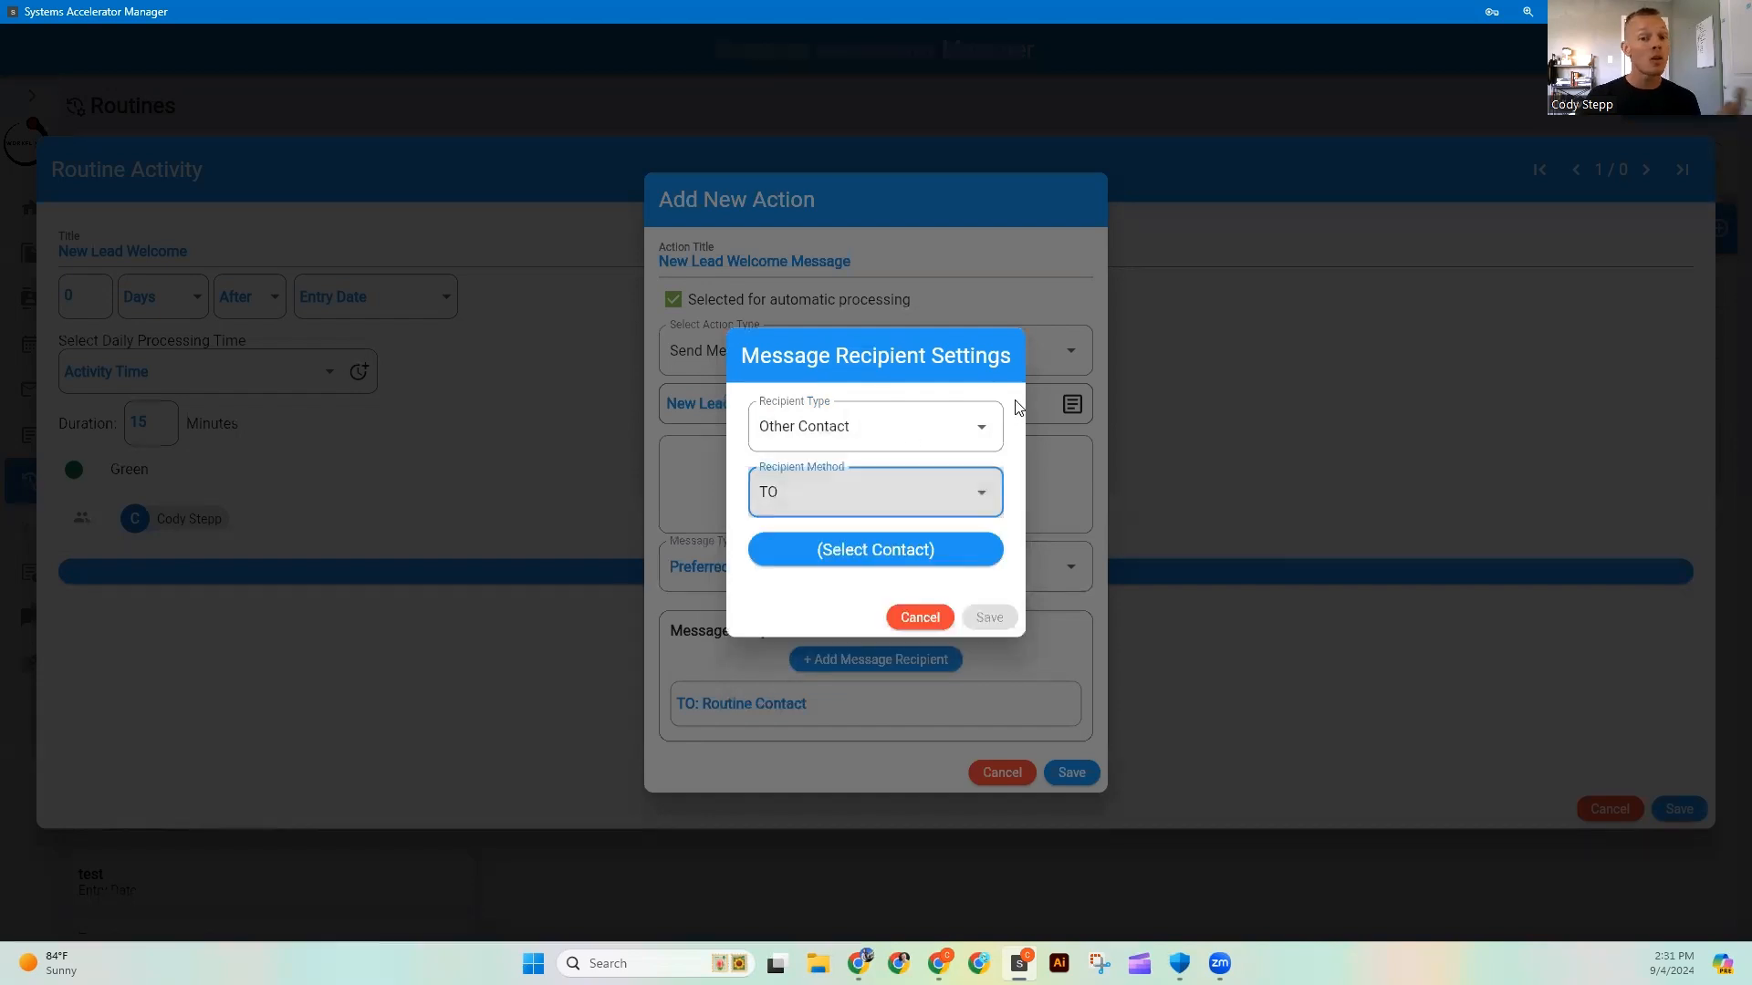
{"action": "left_click", "coordinate": [915, 550]}
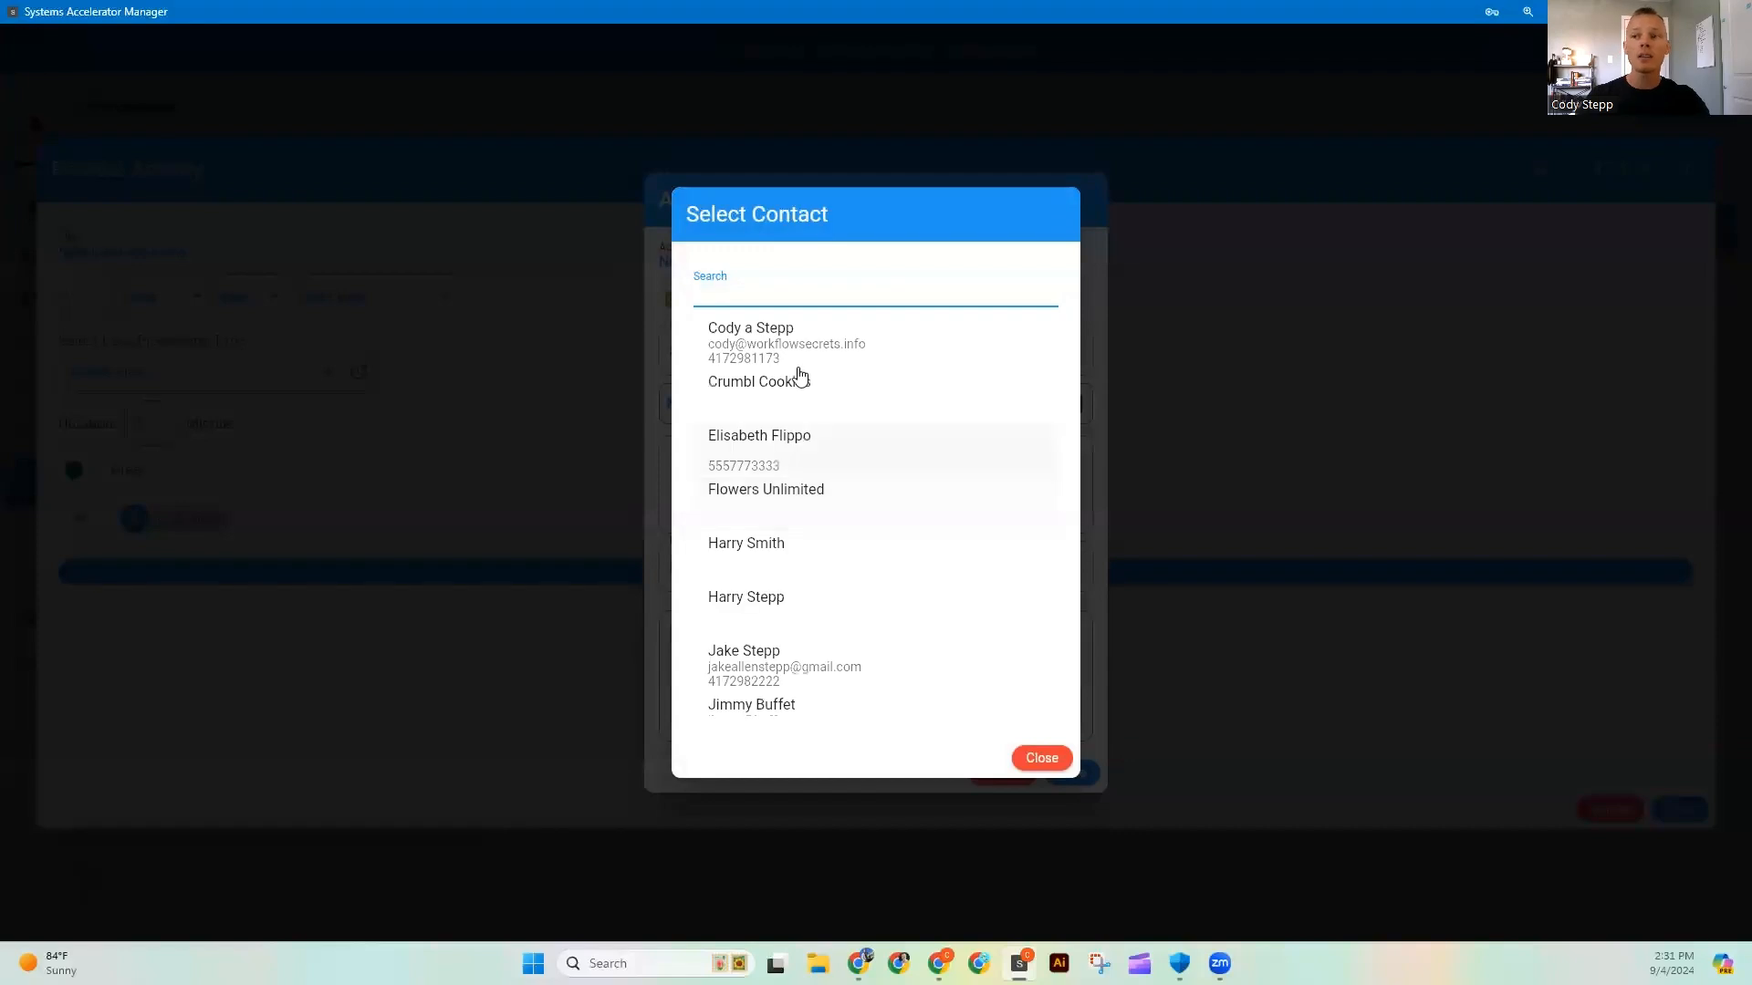
{"action": "left_click", "coordinate": [827, 344]}
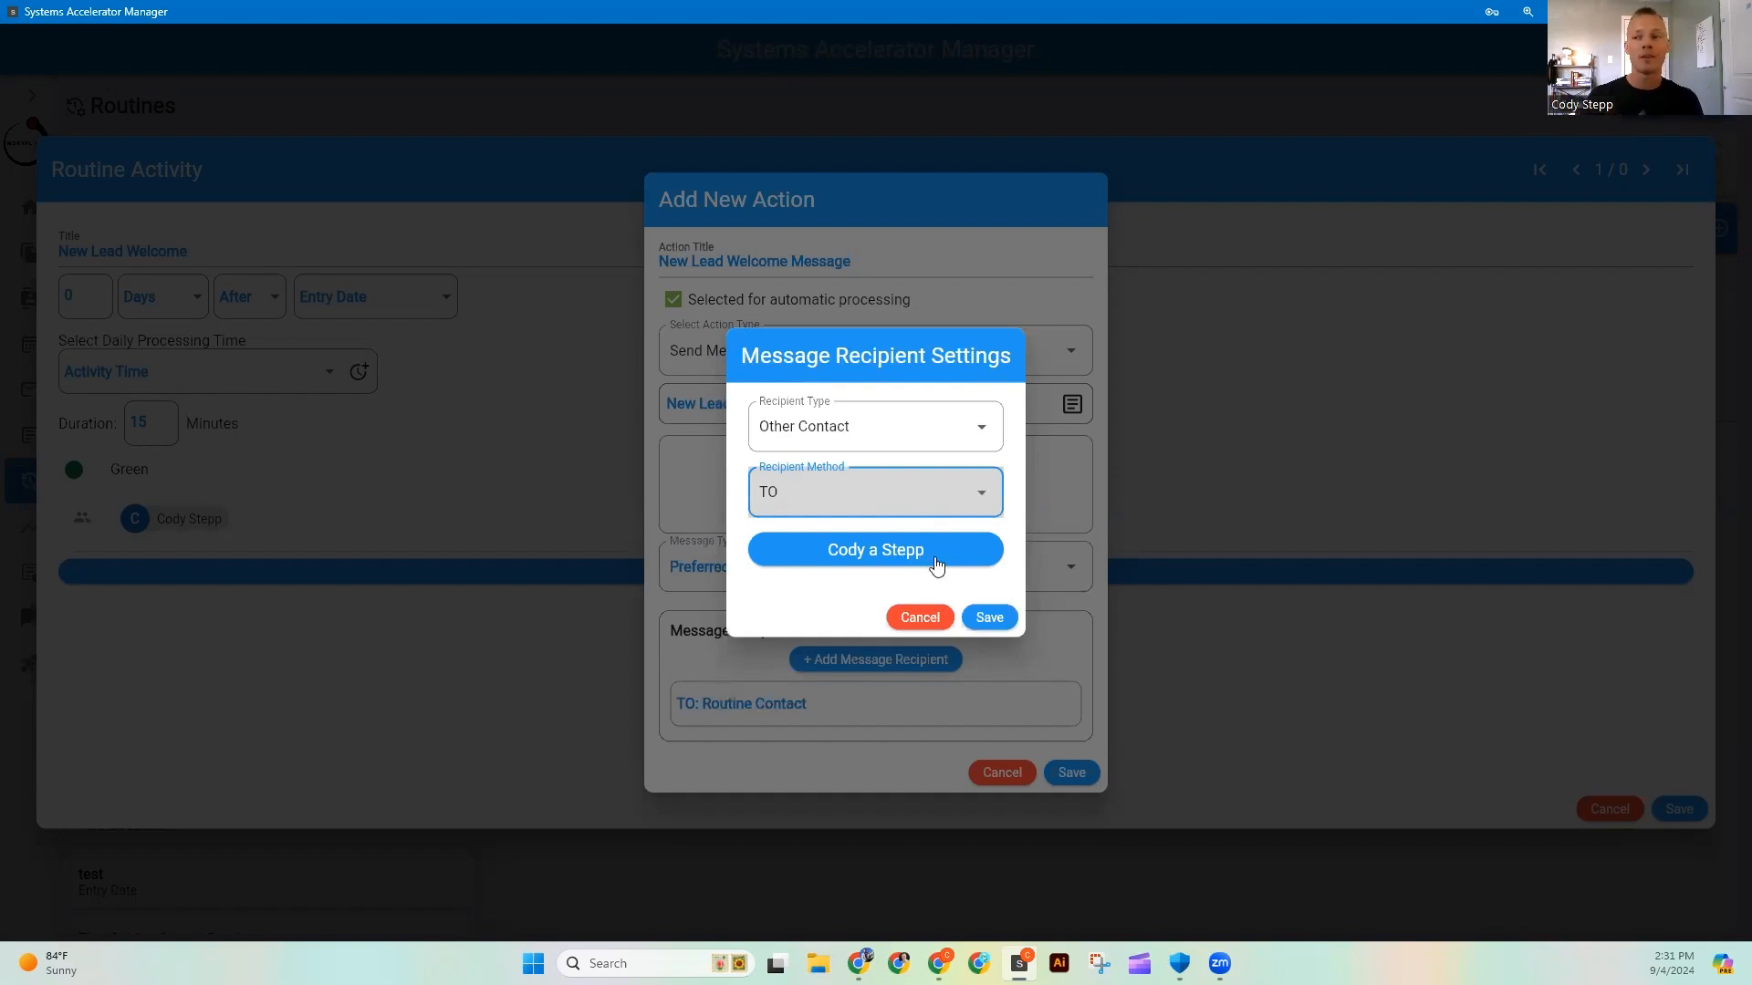
{"action": "left_click", "coordinate": [923, 619]}
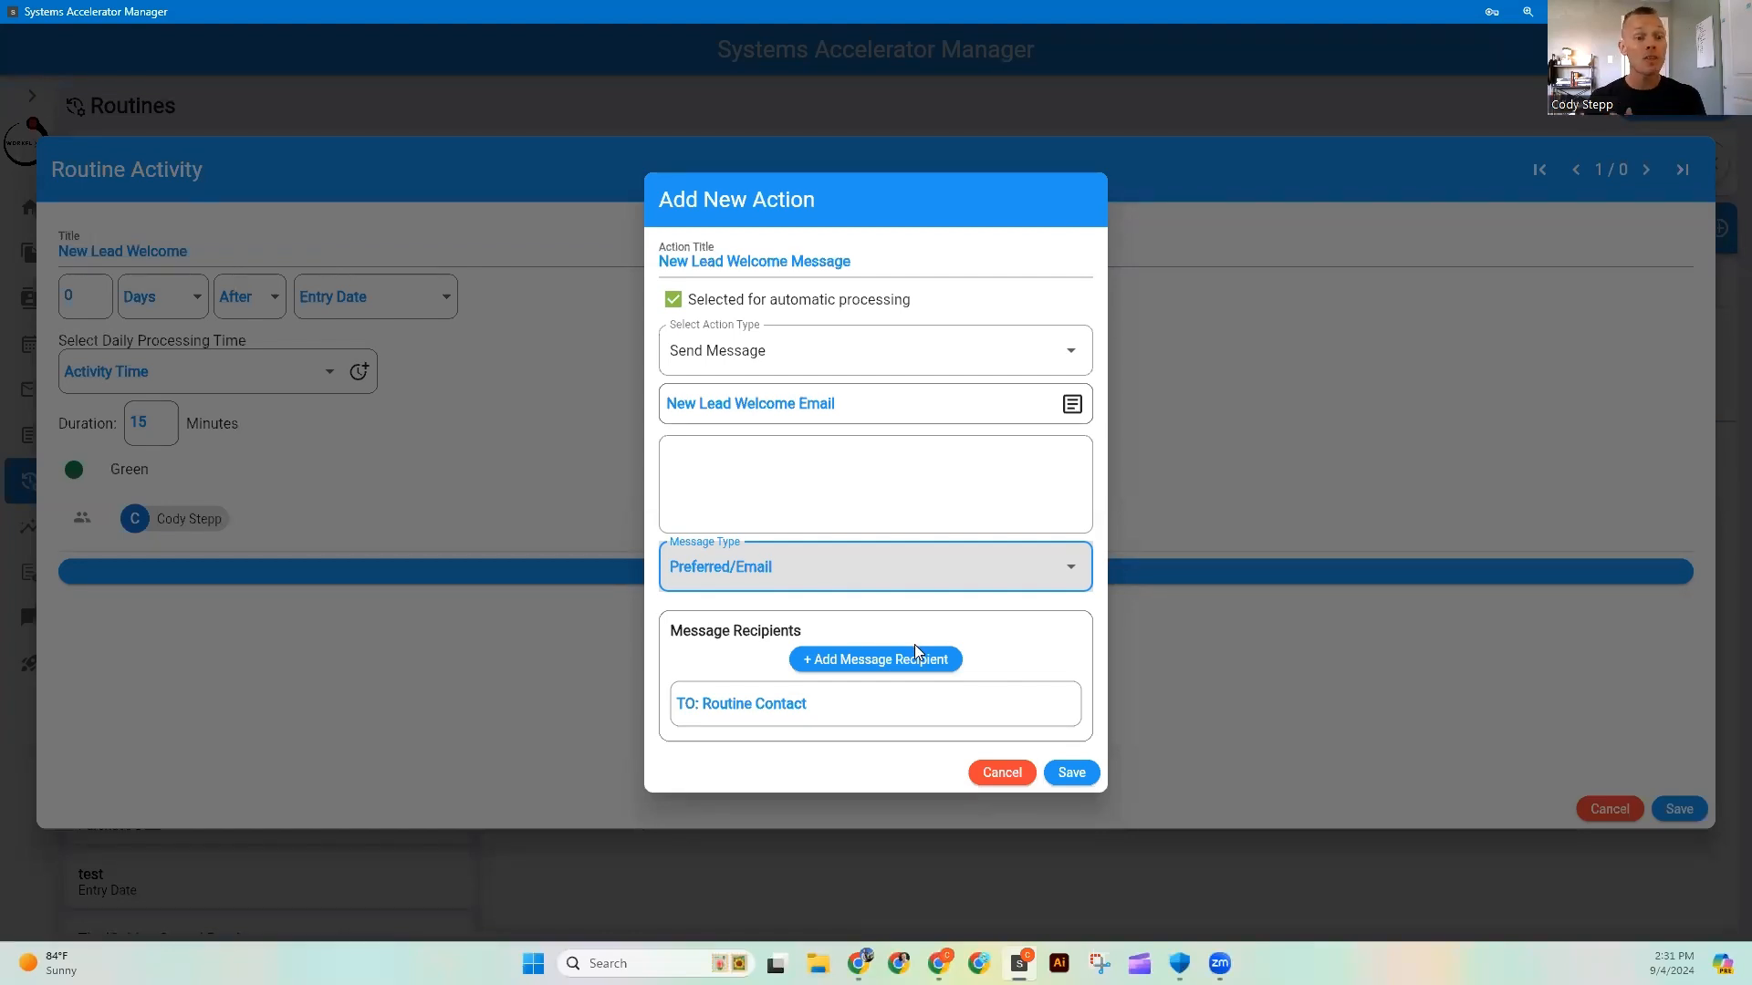
Step: Save the New Lead Welcome Message action and the New Lead Welcome routine activity
{"action": "left_click", "coordinate": [1074, 774]}
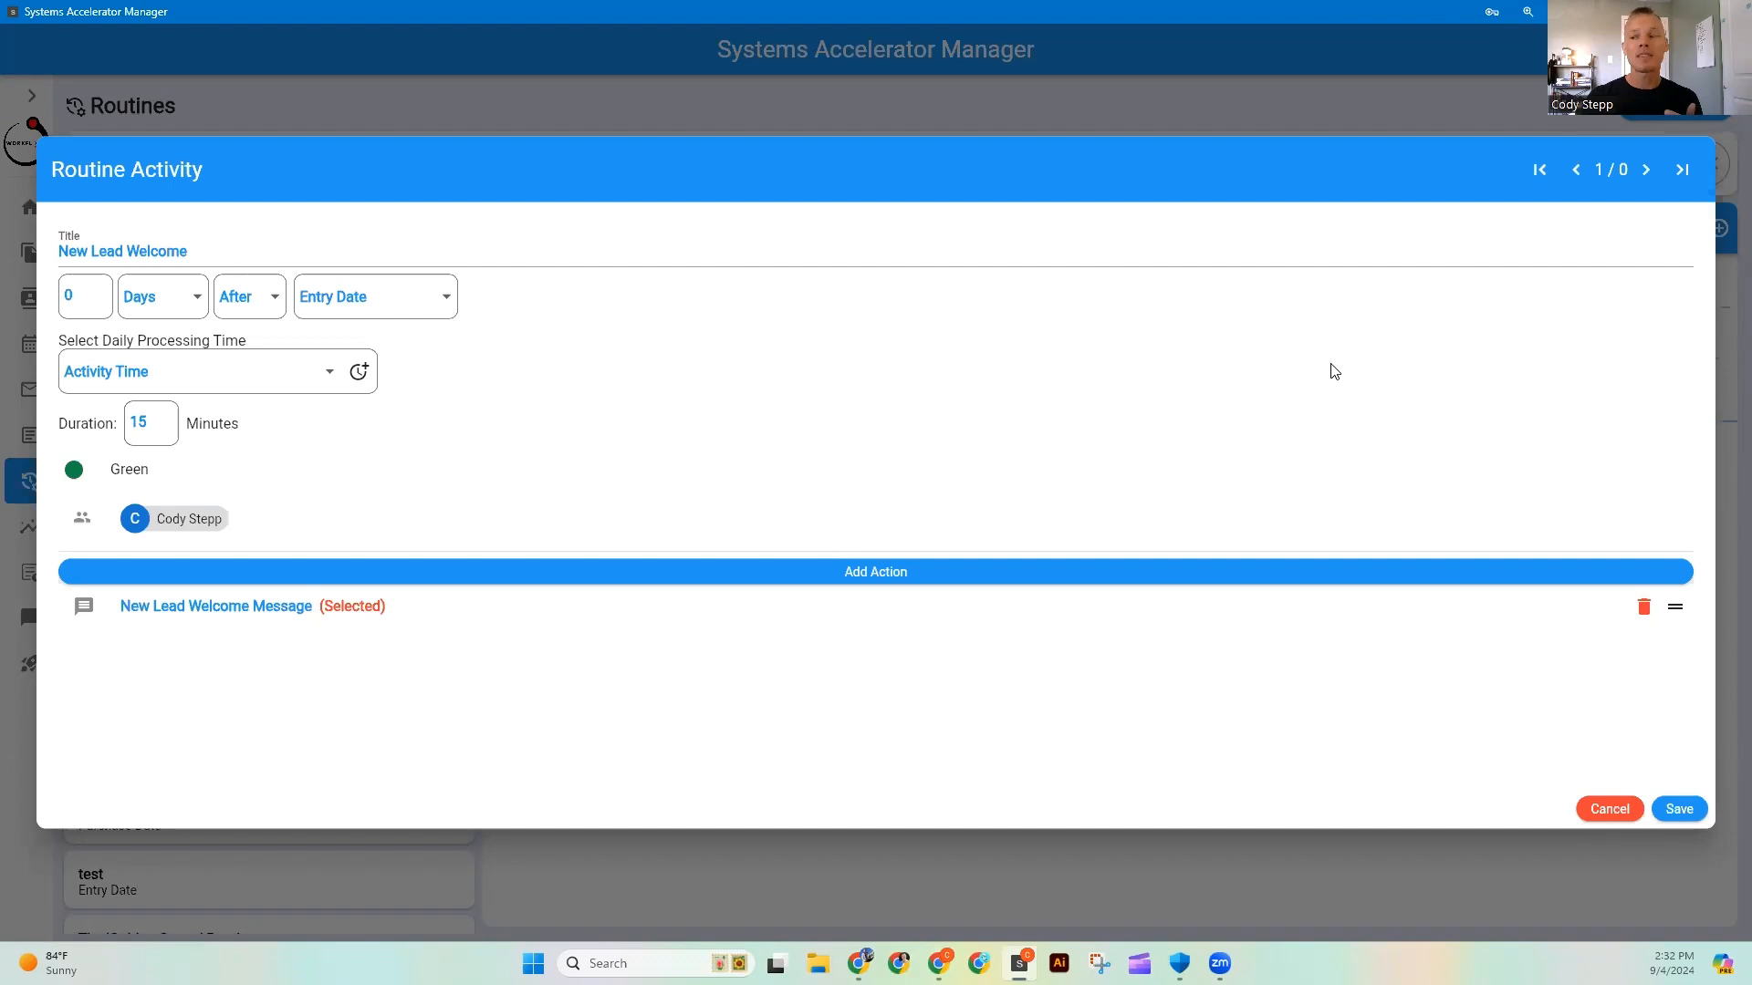
{"action": "left_click", "coordinate": [1677, 810]}
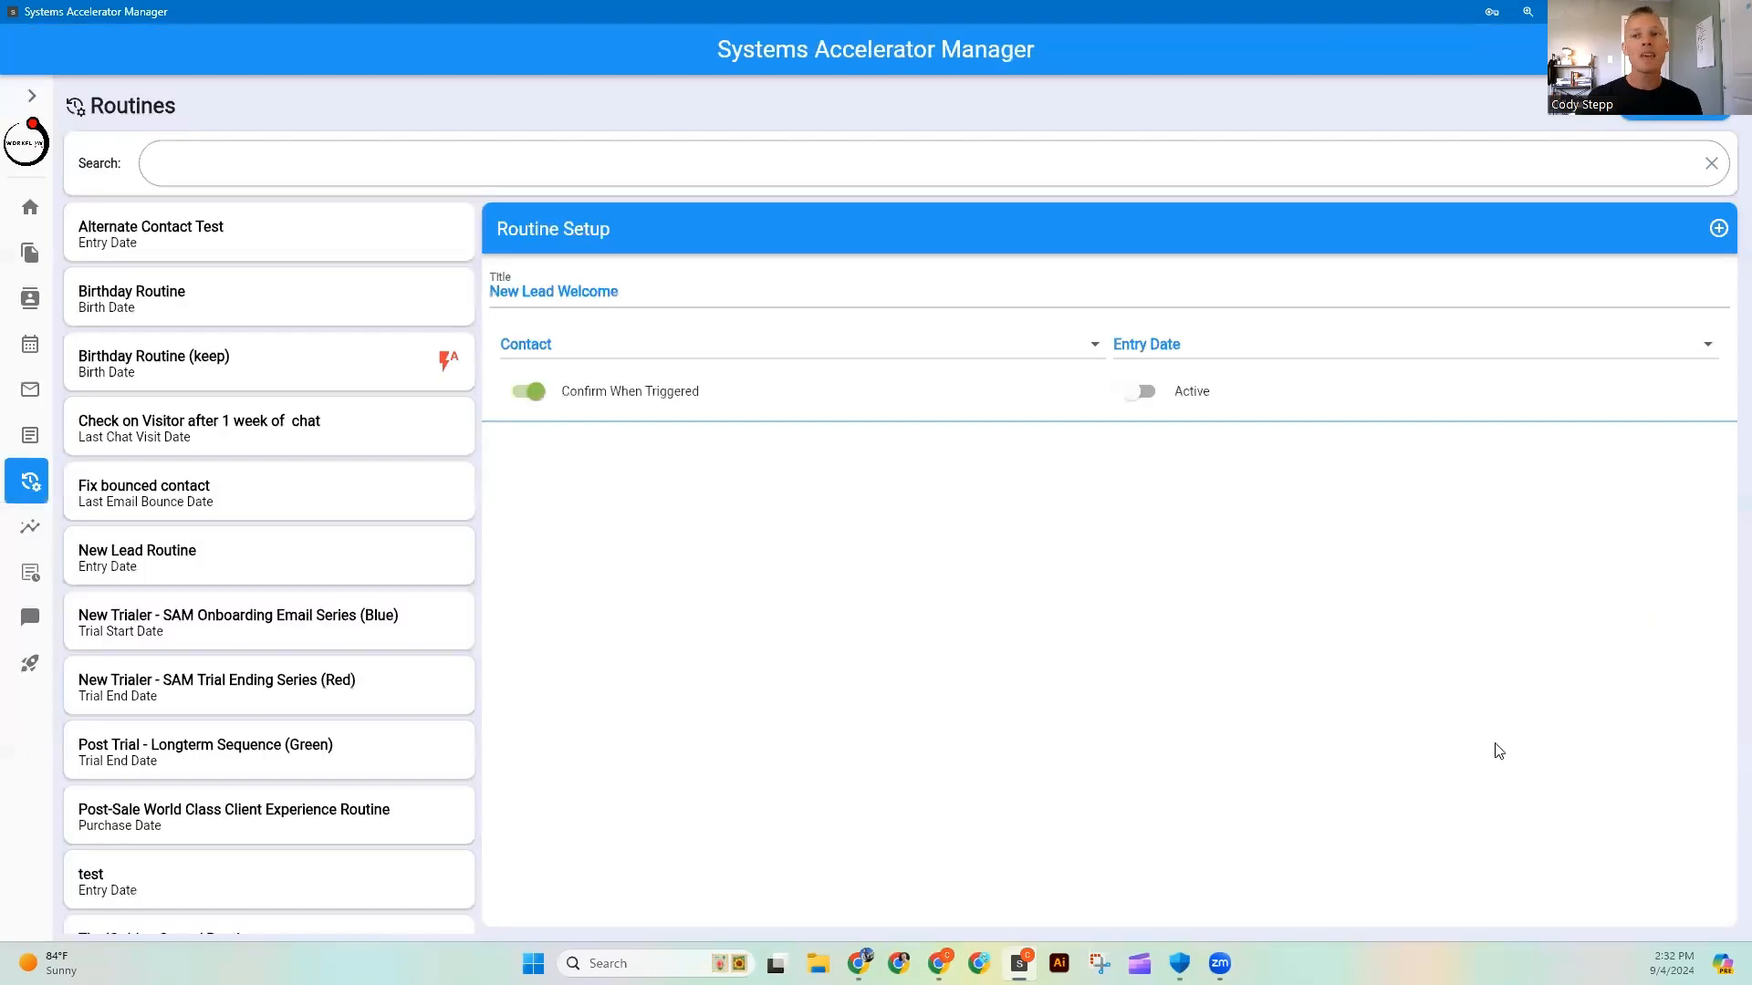